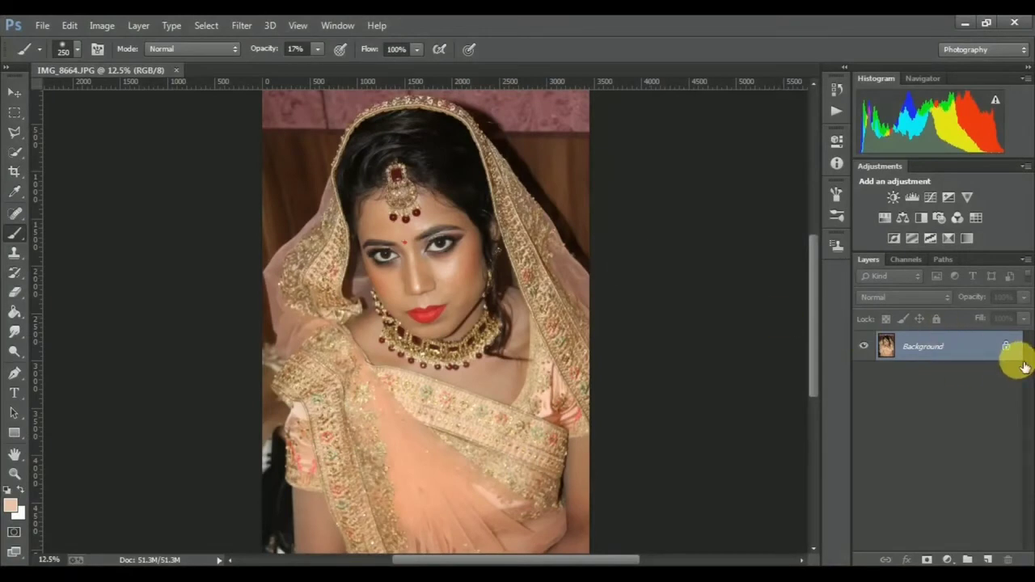
Duplicate the Background layer, then open and dismiss Camera Raw without changes
drag(991, 348, 998, 560)
click(241, 25)
click(301, 112)
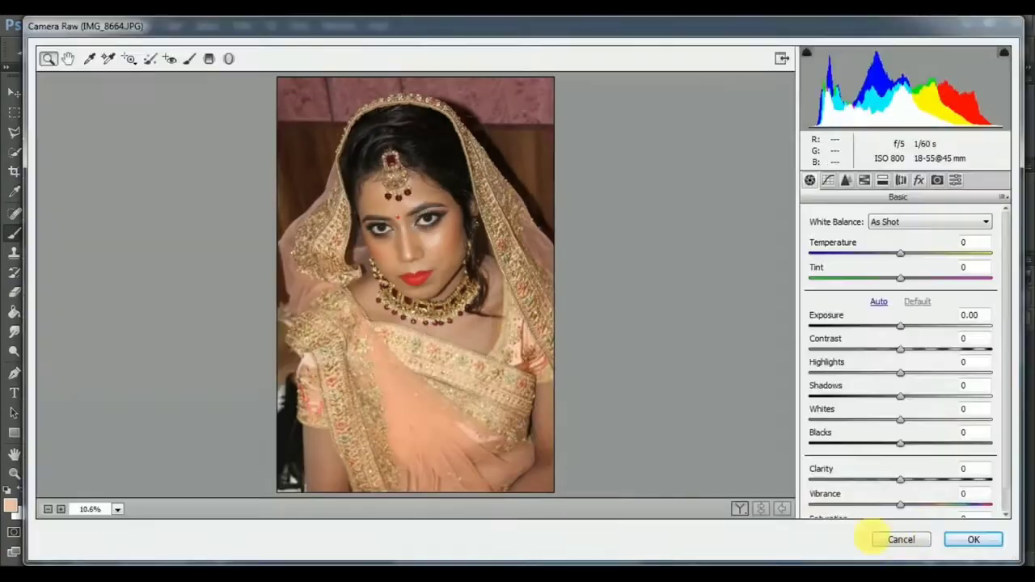
click(903, 535)
Spot-heal a blemish on the bride's cheek and fit the whole photo in view
click(13, 215)
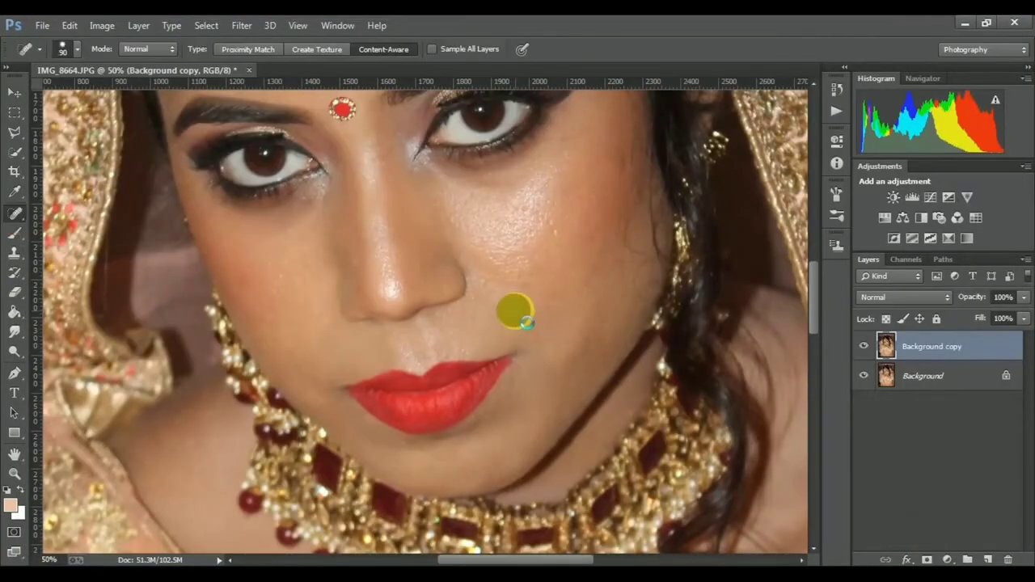
click(513, 254)
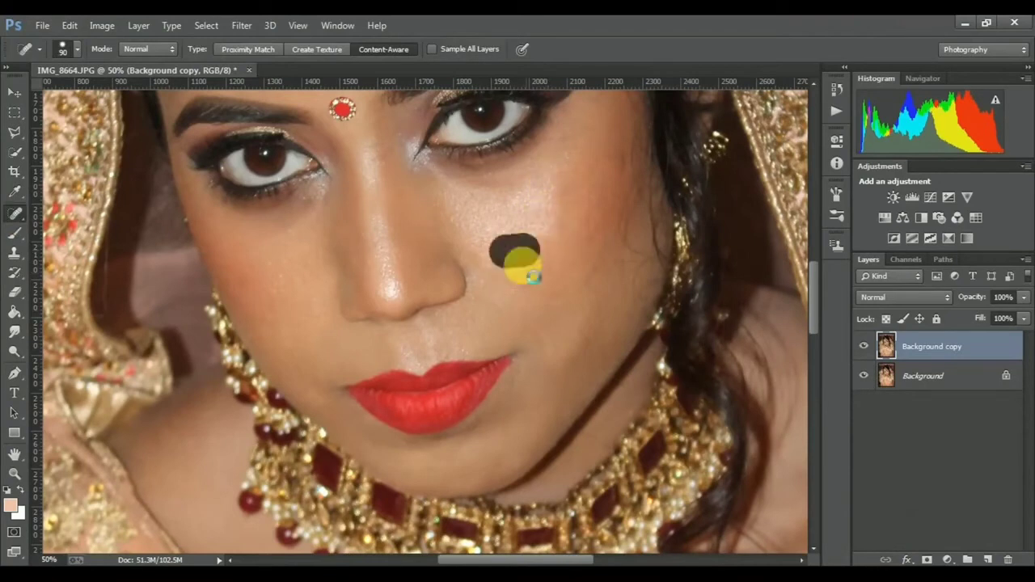
key(ctrl+minus)
key(ctrl+0)
In Camera Raw on the copy, reset the Basic sliders and raise Exposure to brighten
click(241, 25)
click(324, 127)
click(879, 302)
click(917, 301)
mouse_move(900, 326)
mouse_down()
mouse_move(930, 357)
mouse_move(867, 374)
mouse_move(921, 396)
mouse_move(903, 420)
mouse_move(838, 444)
mouse_up()
Set Basic sliders to Exposure +0.60 with adjusted contrast, highlights, shadows, whites, and Clarity +53
drag(930, 483, 961, 486)
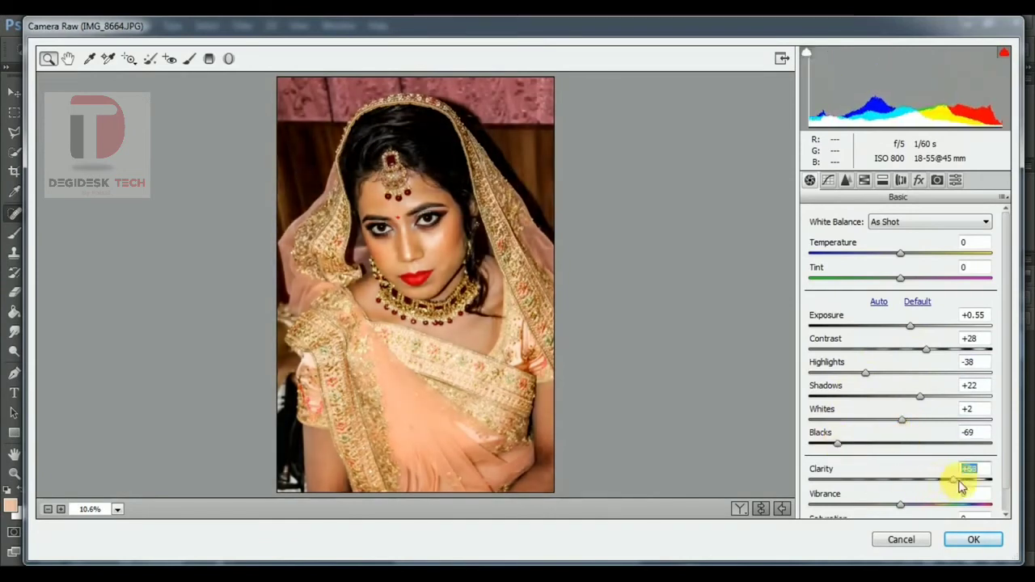
click(942, 505)
drag(919, 516, 918, 517)
click(918, 301)
click(911, 326)
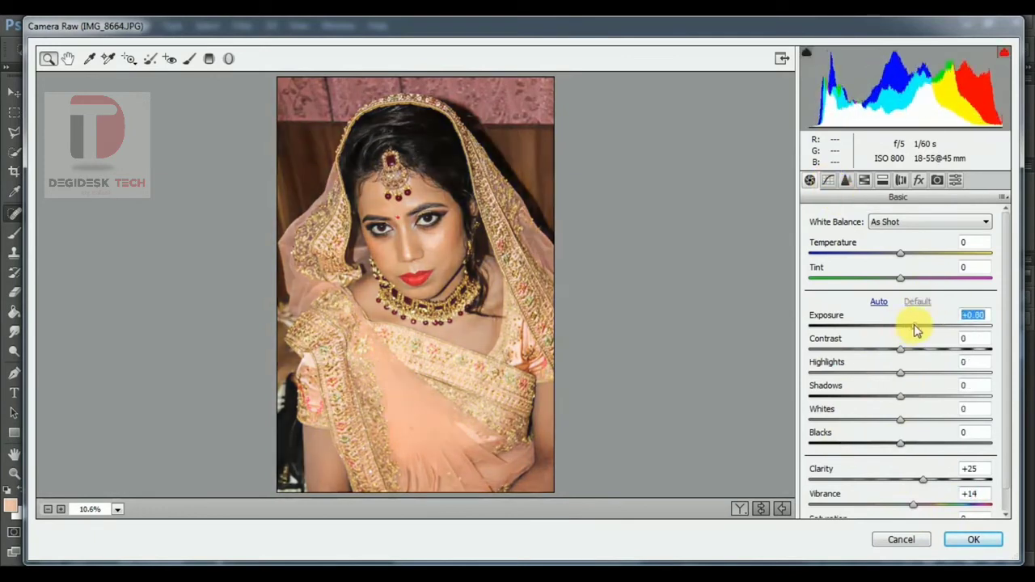
mouse_move(901, 349)
mouse_down()
mouse_move(934, 350)
mouse_move(929, 361)
mouse_up()
mouse_move(900, 373)
mouse_down()
mouse_move(871, 376)
mouse_move(931, 400)
mouse_move(880, 425)
mouse_move(870, 444)
mouse_up()
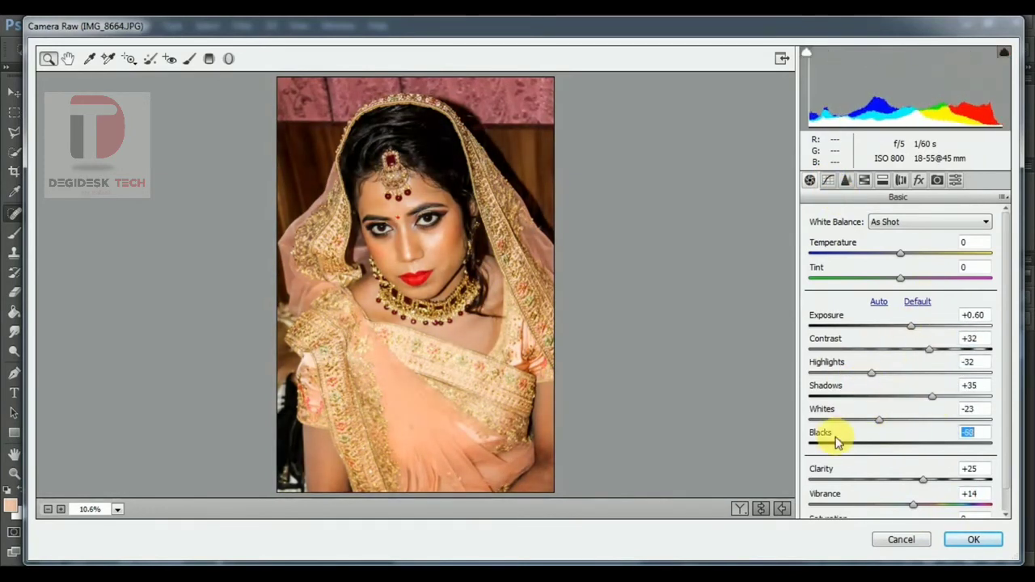
drag(923, 480, 958, 480)
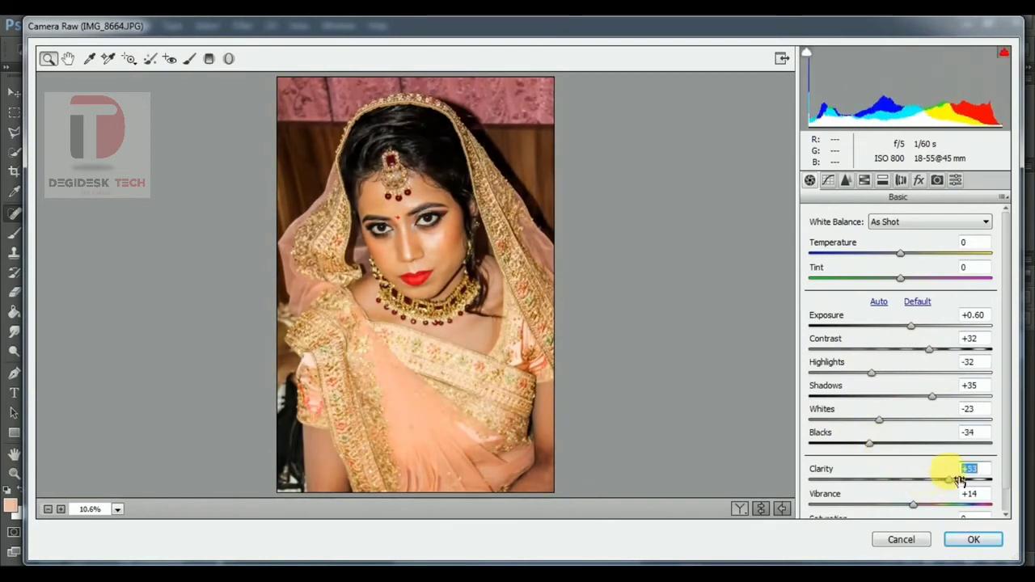
Add midpoint and upper tone-curve points, lift the shadows, and set luminance noise reduction
click(830, 180)
click(903, 378)
click(953, 328)
mouse_move(816, 474)
mouse_down()
mouse_move(816, 444)
mouse_move(811, 459)
mouse_up()
click(846, 181)
click(846, 181)
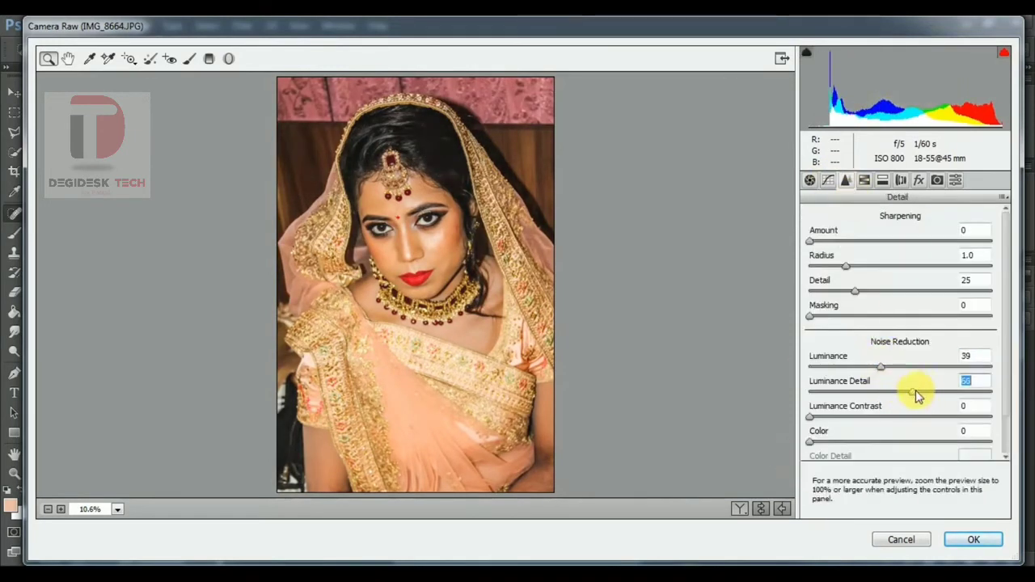
In HSL, brighten Oranges luminance, set Yellows saturation +38, trim Oranges, reset Aquas to 0
click(864, 179)
mouse_move(905, 312)
mouse_down()
mouse_move(923, 315)
mouse_move(839, 351)
mouse_move(882, 337)
mouse_move(855, 351)
mouse_move(995, 343)
mouse_up()
click(872, 241)
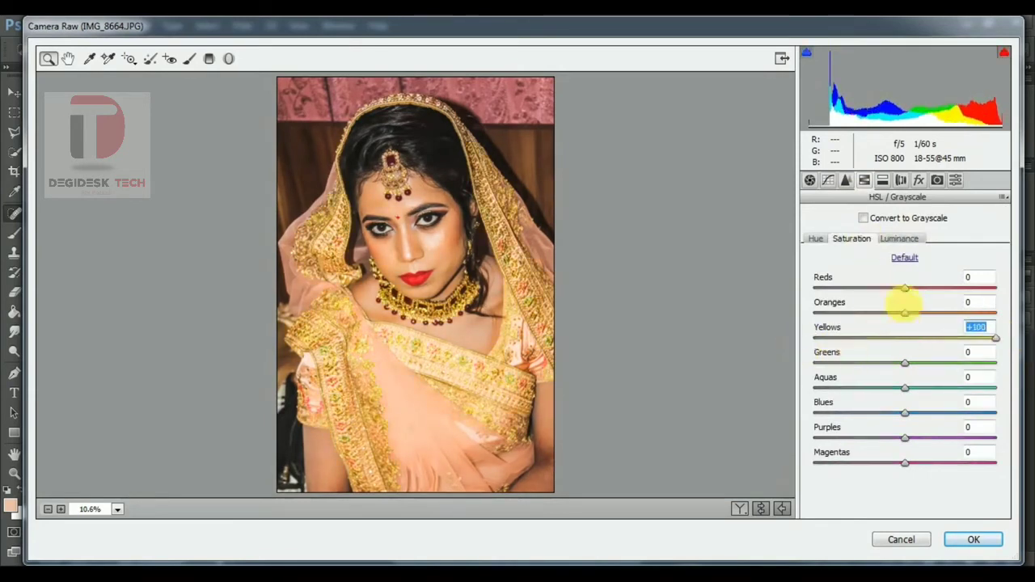
drag(896, 313, 902, 313)
drag(976, 340, 957, 341)
drag(814, 388, 896, 386)
Shift Yellows hue to -42, add a -11 Highlight Priority vignette, and apply Camera Raw
click(815, 239)
drag(905, 338, 845, 338)
click(852, 239)
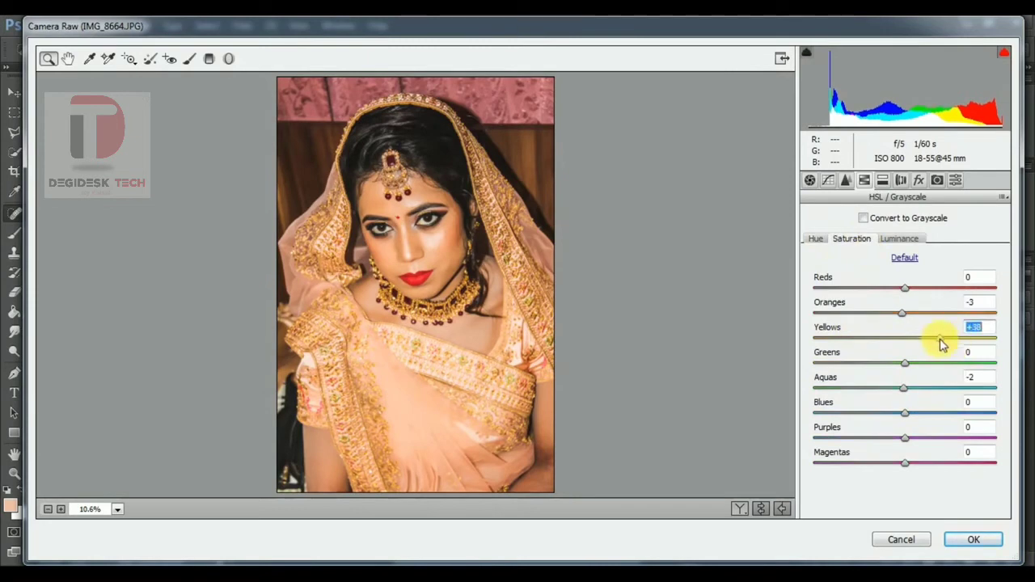
click(883, 179)
click(864, 179)
click(815, 239)
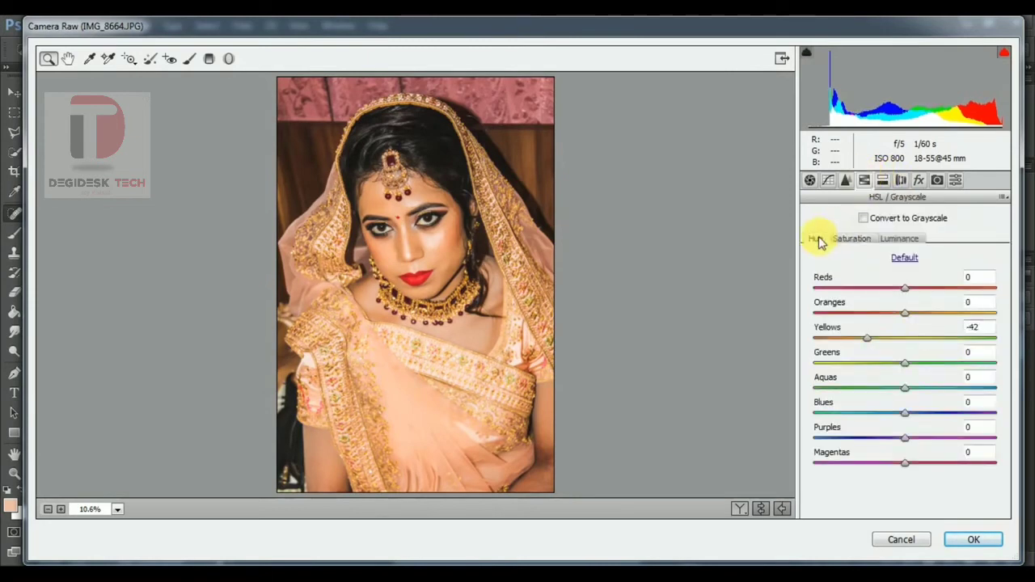
drag(893, 340, 870, 343)
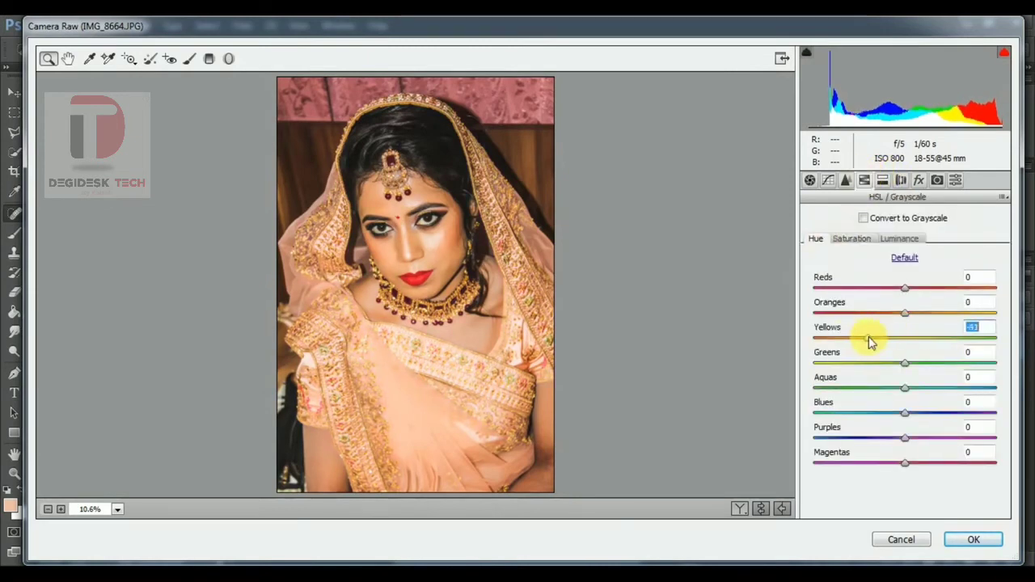
click(919, 179)
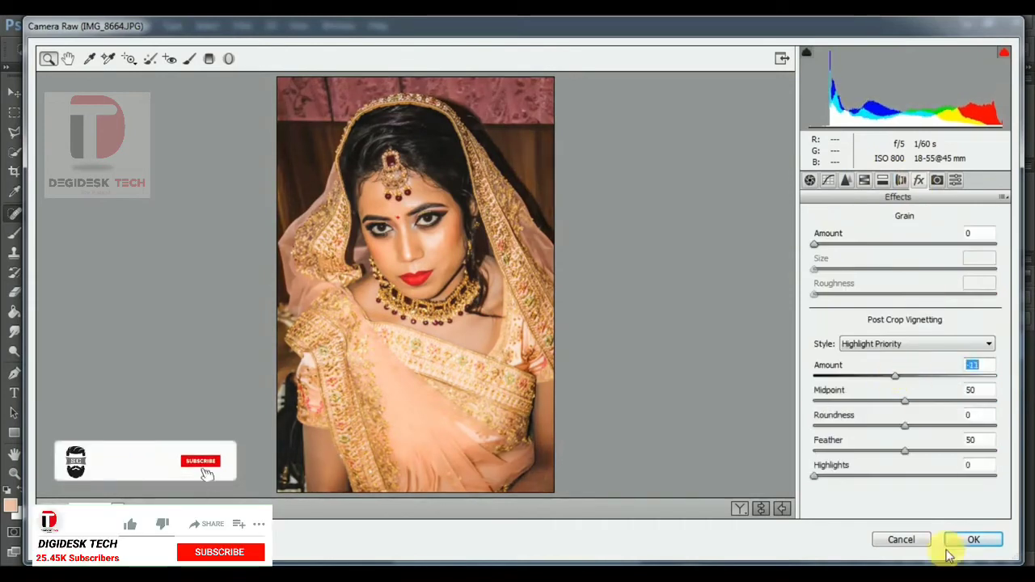
click(974, 539)
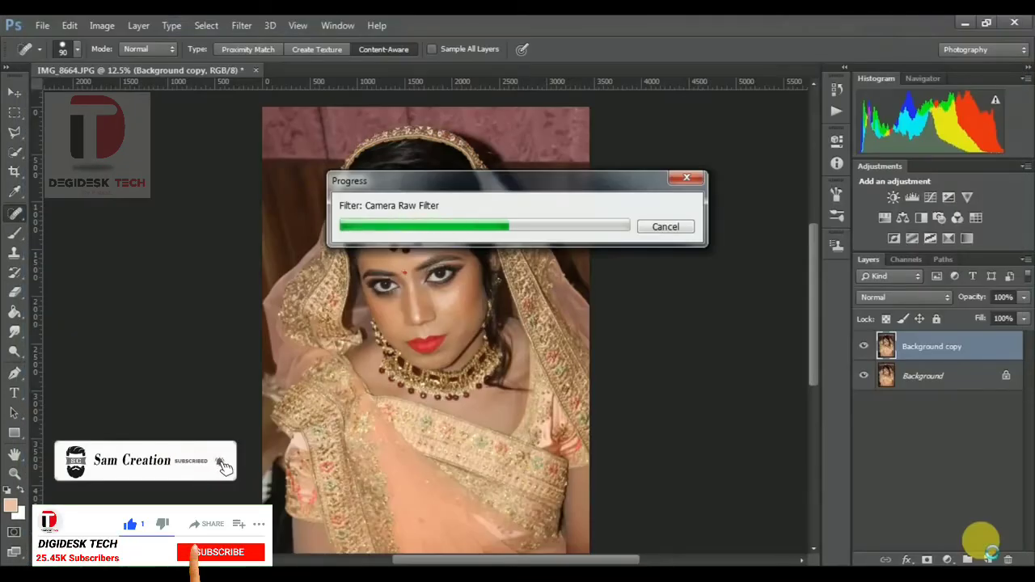
Add a Channel Mixer adjustment layer with Blue as the output channel
scroll(680, 469, down, 1)
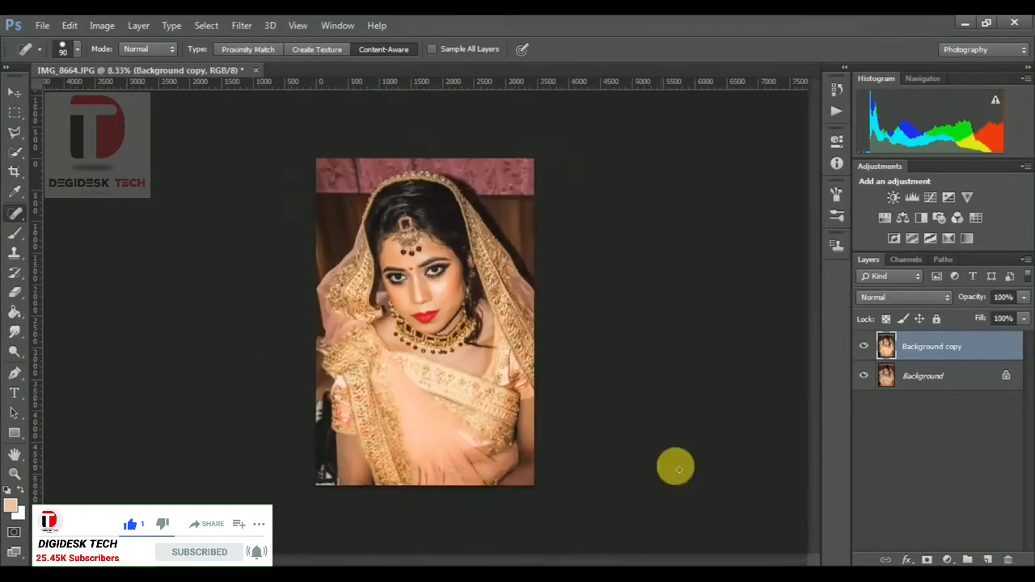
click(971, 560)
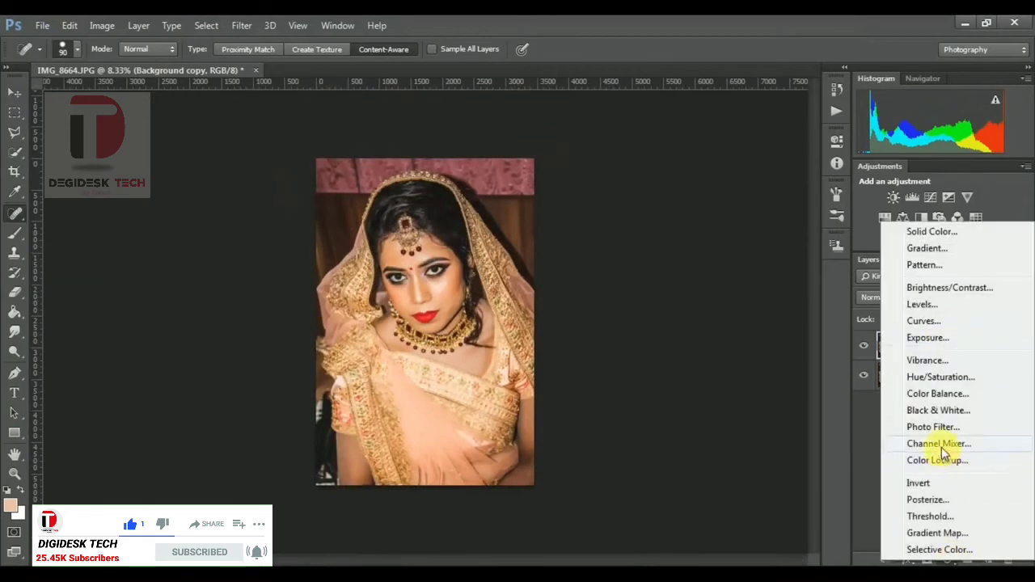
click(941, 444)
click(777, 197)
click(777, 232)
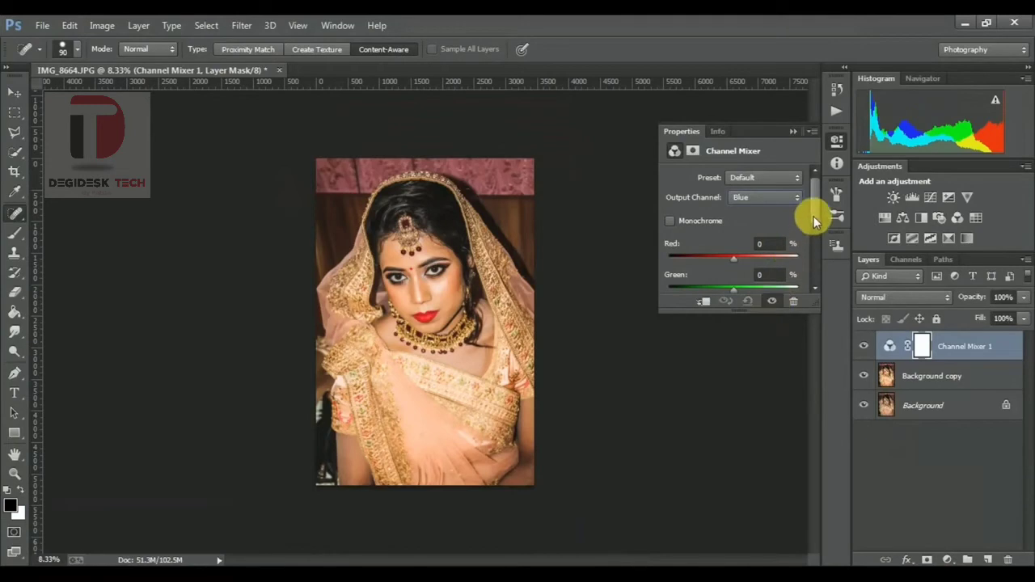
Set the Blue output mix to Red -19, Green +40, Blue +95, Constant -5
scroll(815, 222, down, 2)
drag(733, 217, 727, 218)
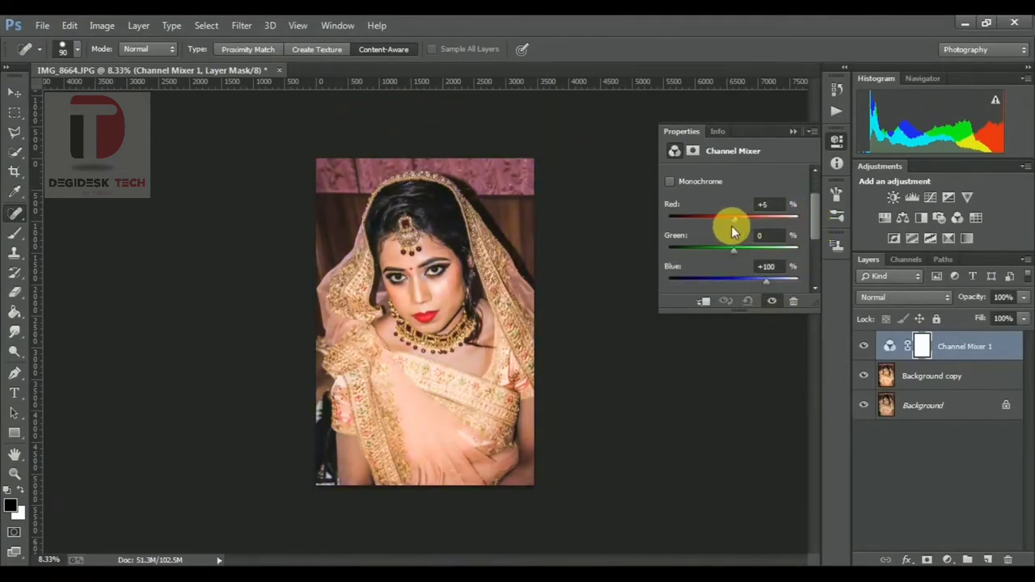
mouse_move(736, 257)
mouse_down()
mouse_move(792, 242)
mouse_move(745, 254)
mouse_move(759, 278)
mouse_up()
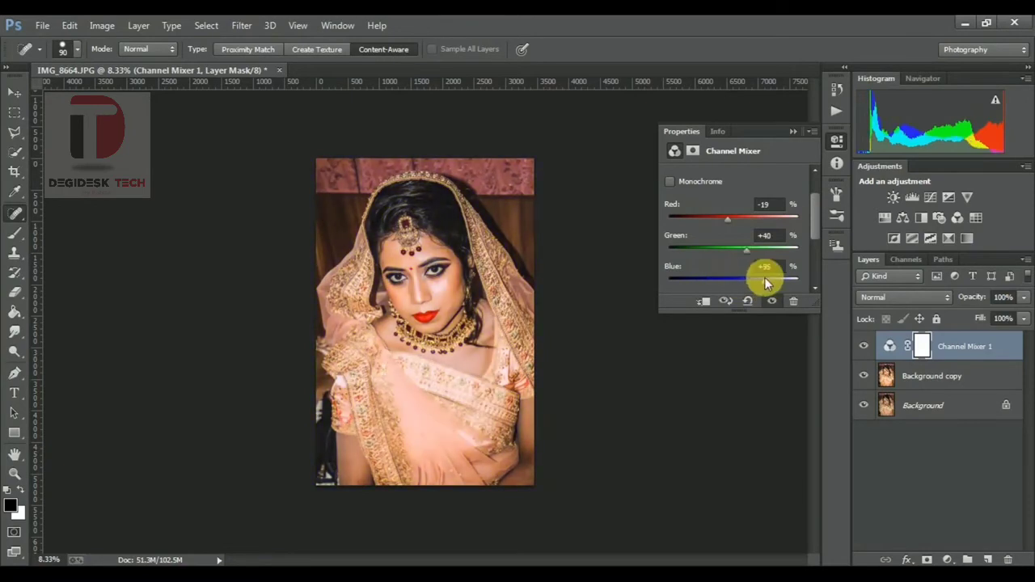
drag(813, 231, 813, 271)
mouse_move(731, 245)
mouse_down()
mouse_move(749, 247)
mouse_move(733, 254)
mouse_up()
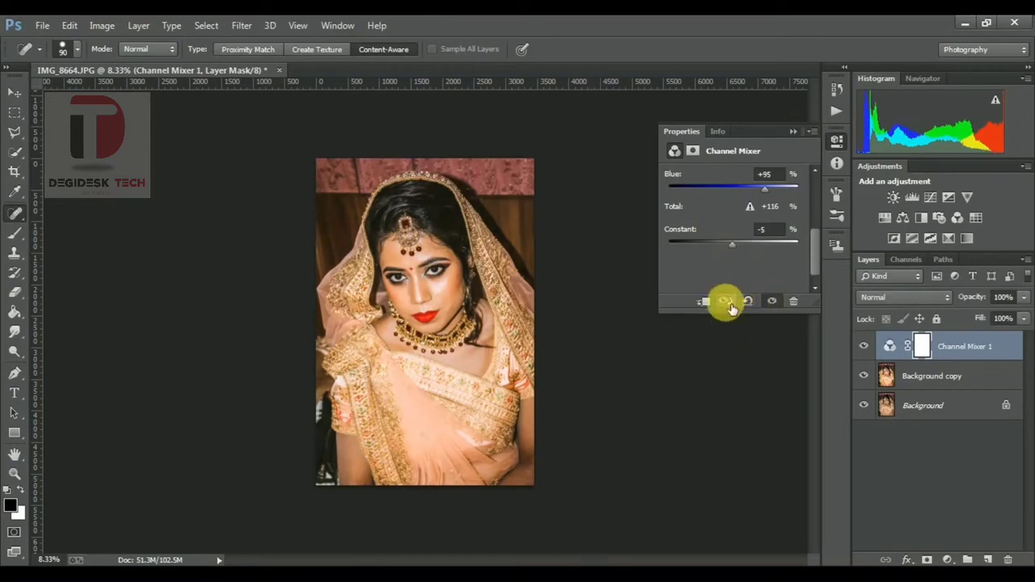
Toggle Channel Mixer 1's visibility off and on to compare the colour shift
click(792, 134)
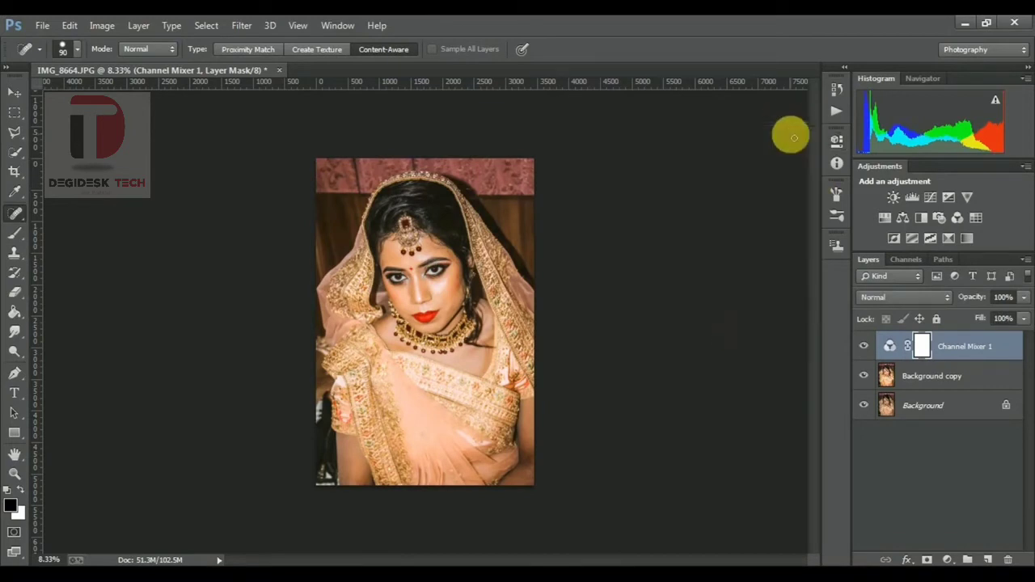
key(ctrl+plus)
key(ctrl+minus)
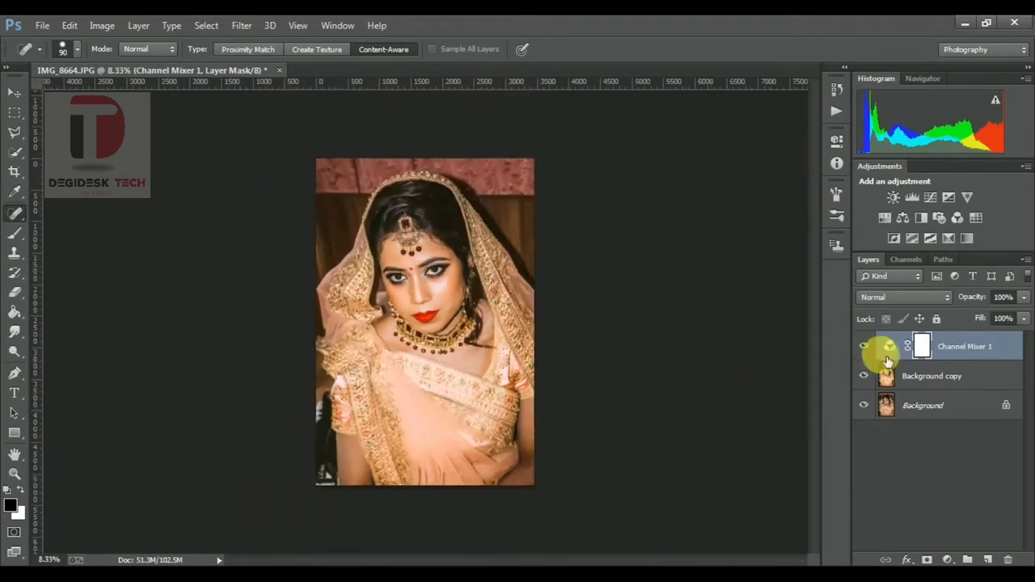
click(864, 347)
click(865, 347)
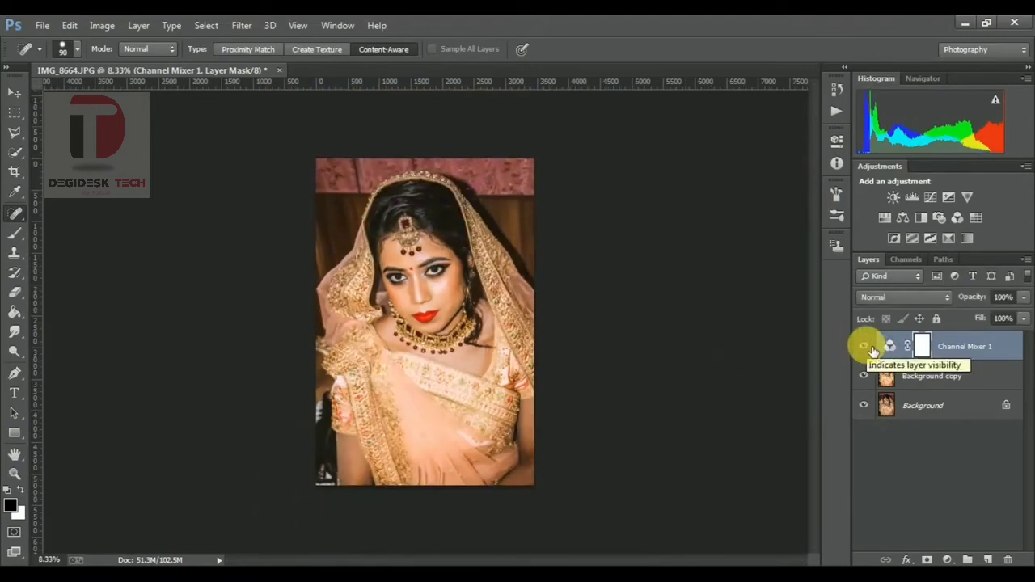
click(870, 348)
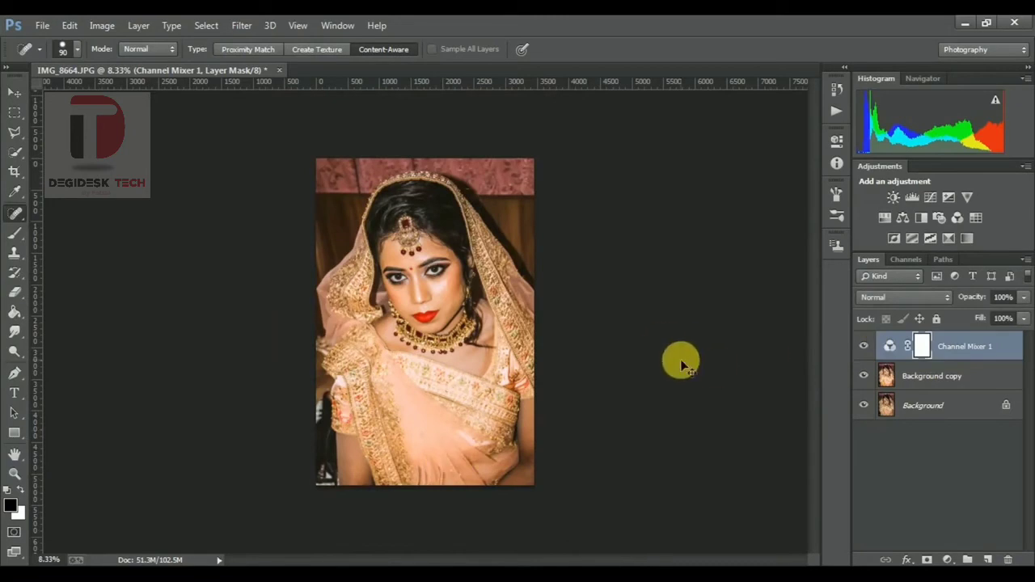
Lower Channel Mixer 1's opacity to 26%
click(947, 347)
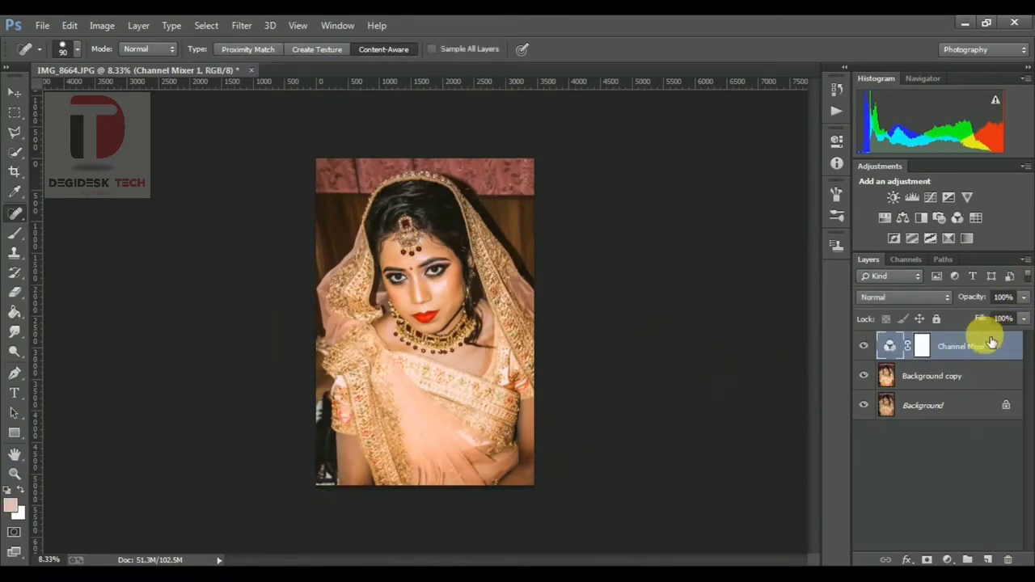
drag(1018, 316, 969, 320)
click(735, 347)
click(537, 235)
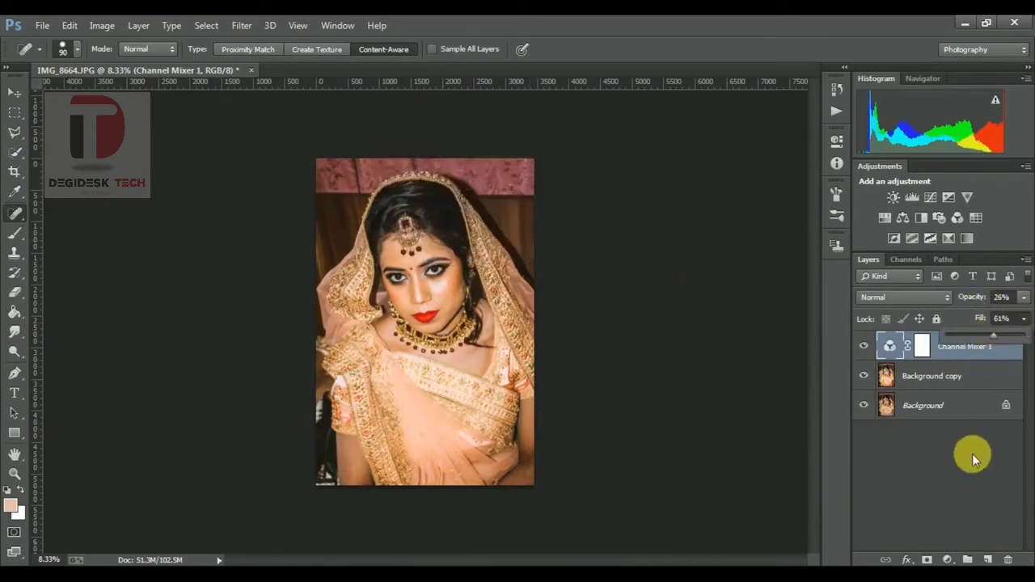
click(953, 517)
click(947, 356)
Add a Levels adjustment layer and adjust its input levels, midtones at 1.33
click(948, 560)
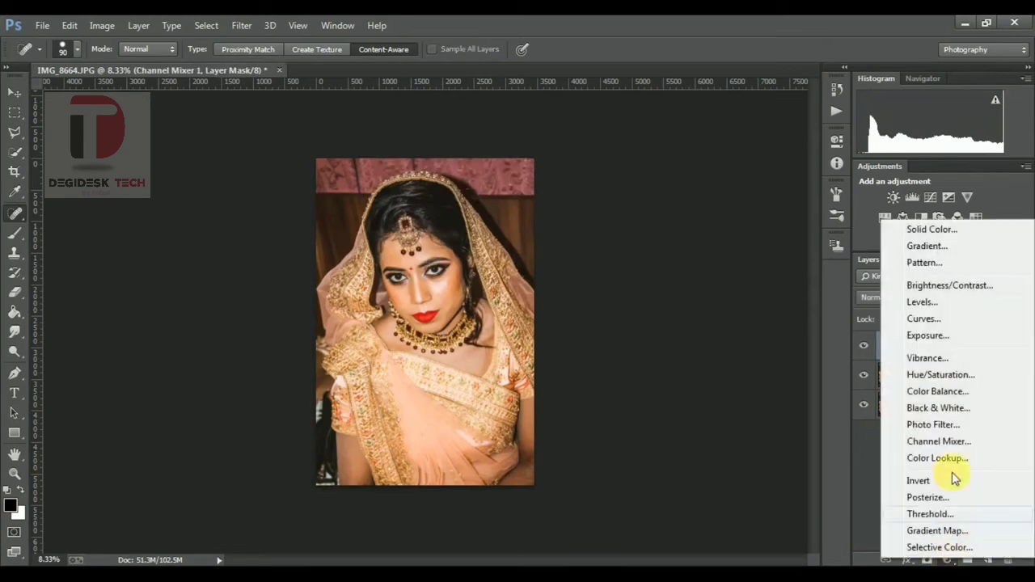
click(944, 303)
drag(752, 130, 757, 267)
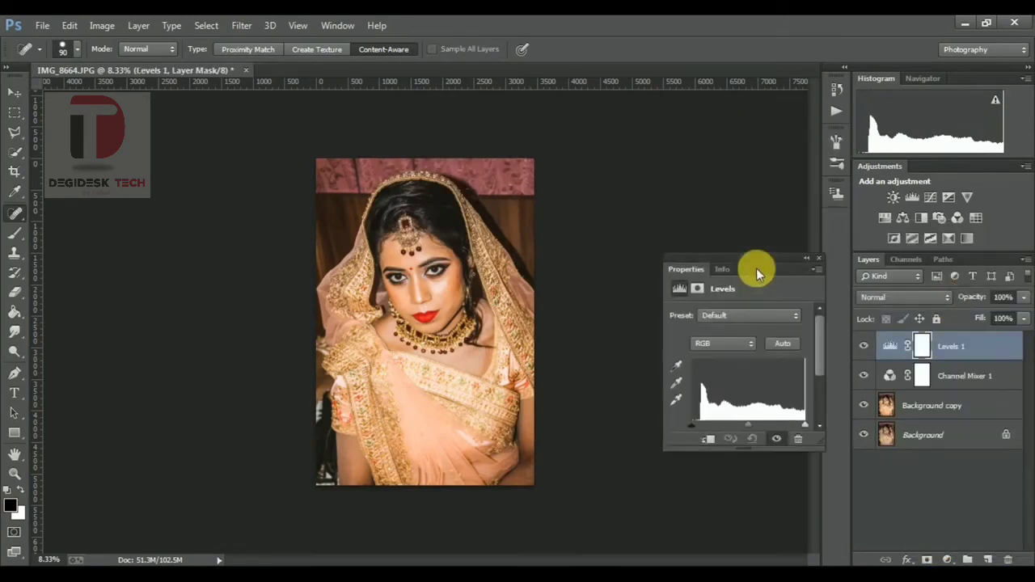
drag(692, 426, 730, 423)
drag(805, 423, 813, 420)
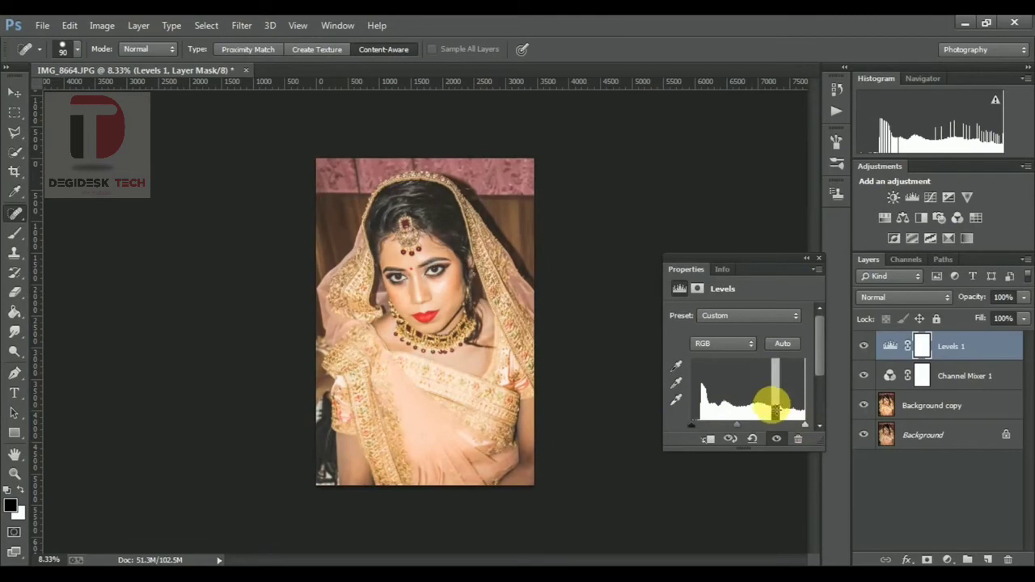
mouse_move(817, 369)
mouse_down()
mouse_move(817, 399)
mouse_move(682, 431)
mouse_up()
Set Levels 1 output levels to 5 and 243, compare with previous state, collapse the panel
drag(693, 393, 693, 401)
mouse_move(805, 394)
mouse_down()
mouse_move(789, 396)
mouse_move(805, 394)
mouse_move(800, 403)
mouse_up()
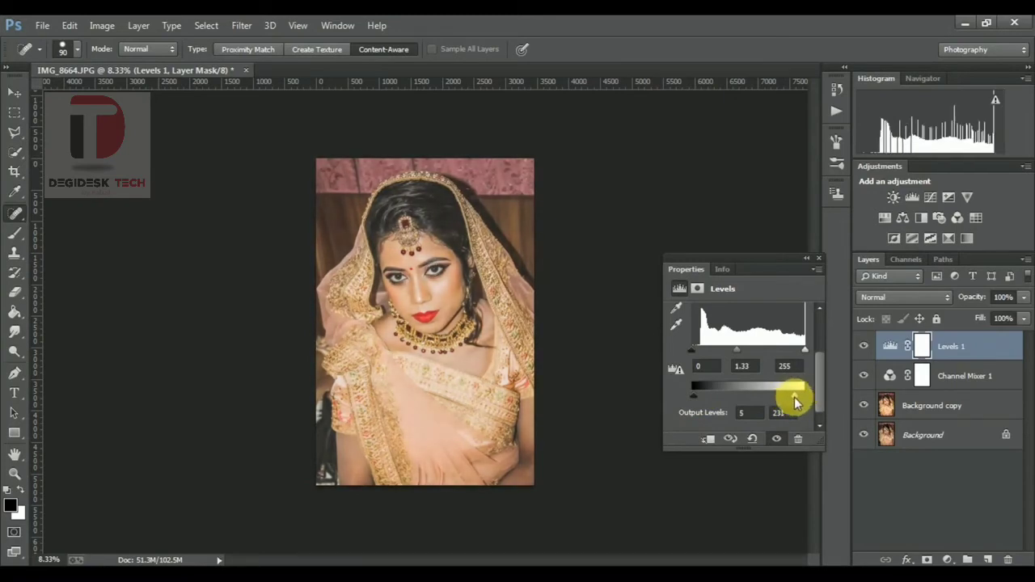
scroll(820, 392, down, 1)
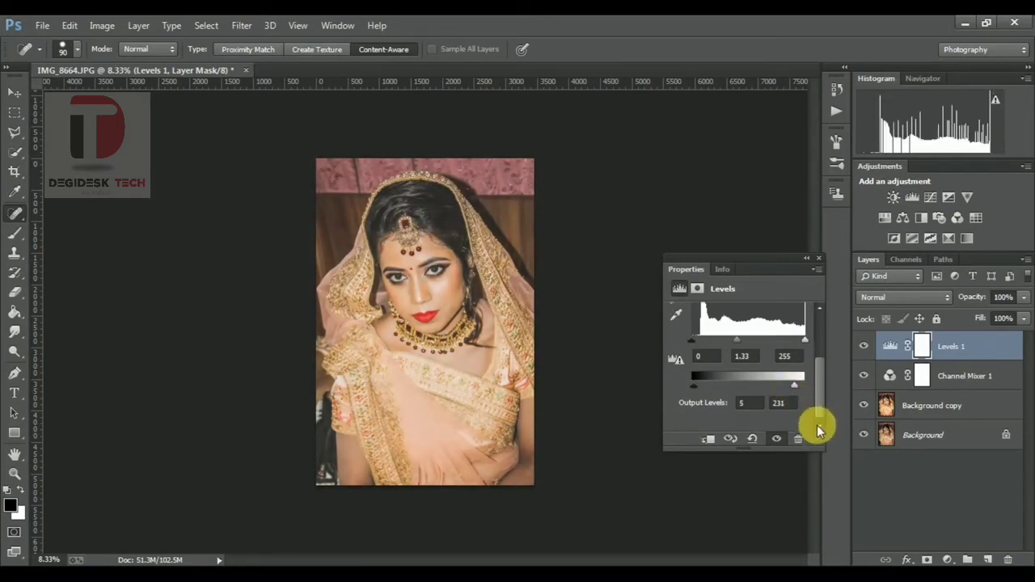
click(742, 442)
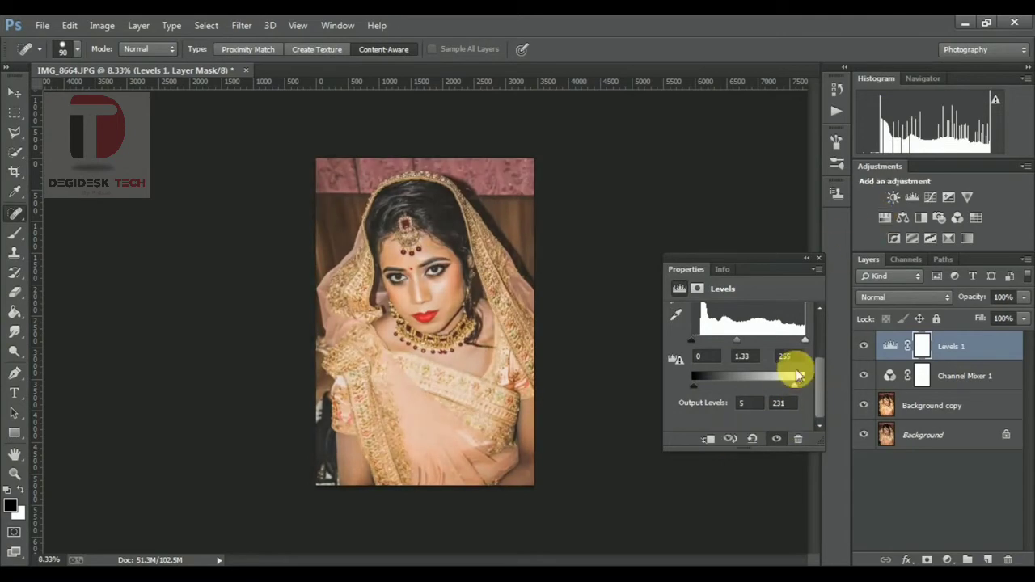
drag(797, 386, 800, 386)
click(734, 441)
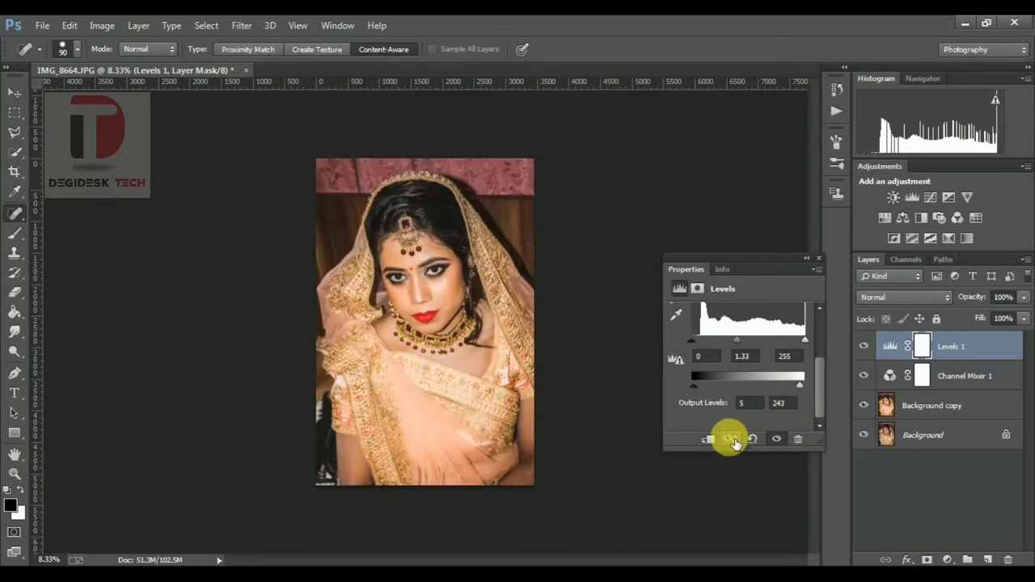
click(806, 264)
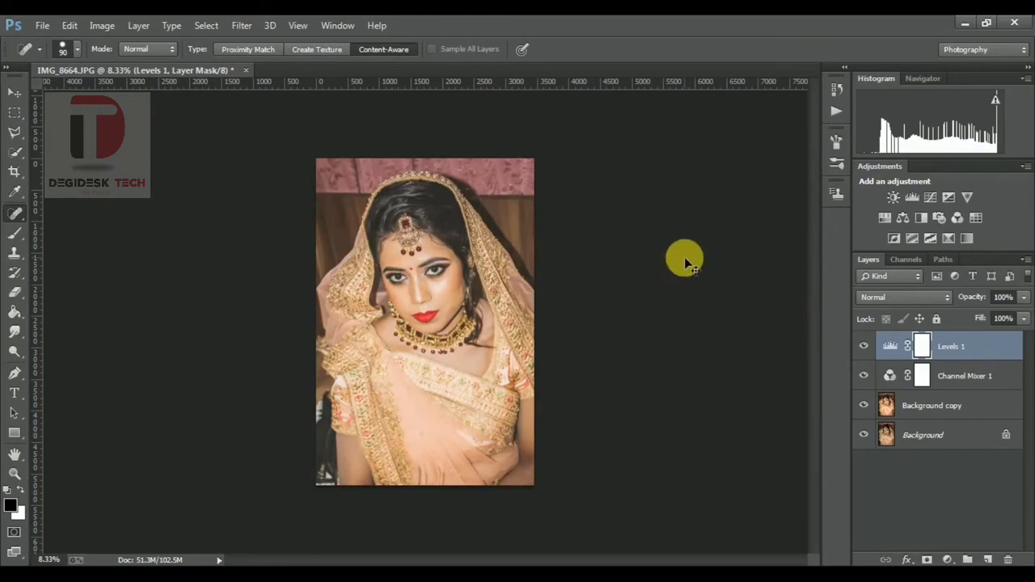
key(ctrl+plus)
key(ctrl+minus)
Add a Levels 2 adjustment layer and brighten the RGB midtones
click(948, 560)
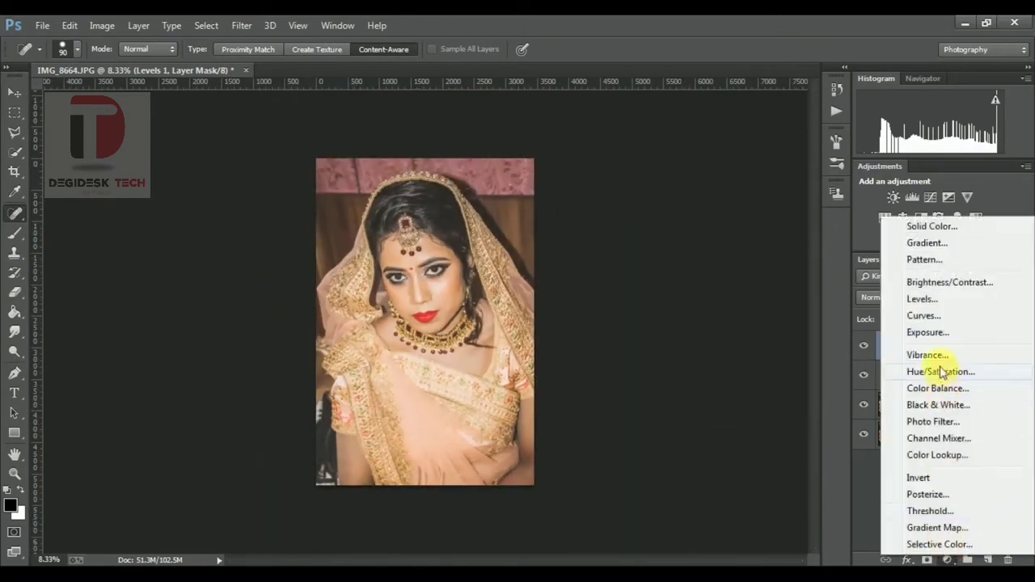
click(929, 299)
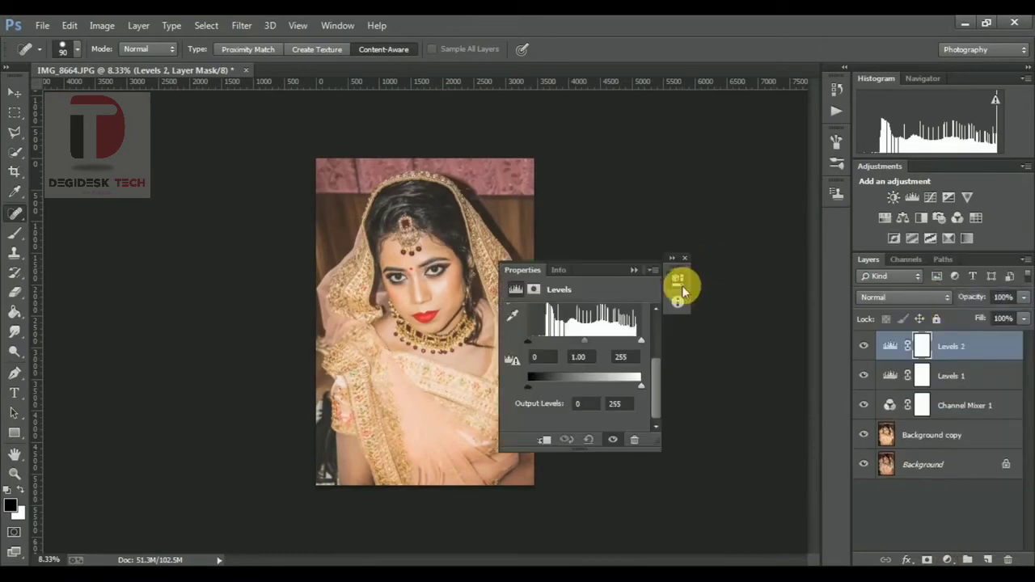
drag(607, 270, 731, 287)
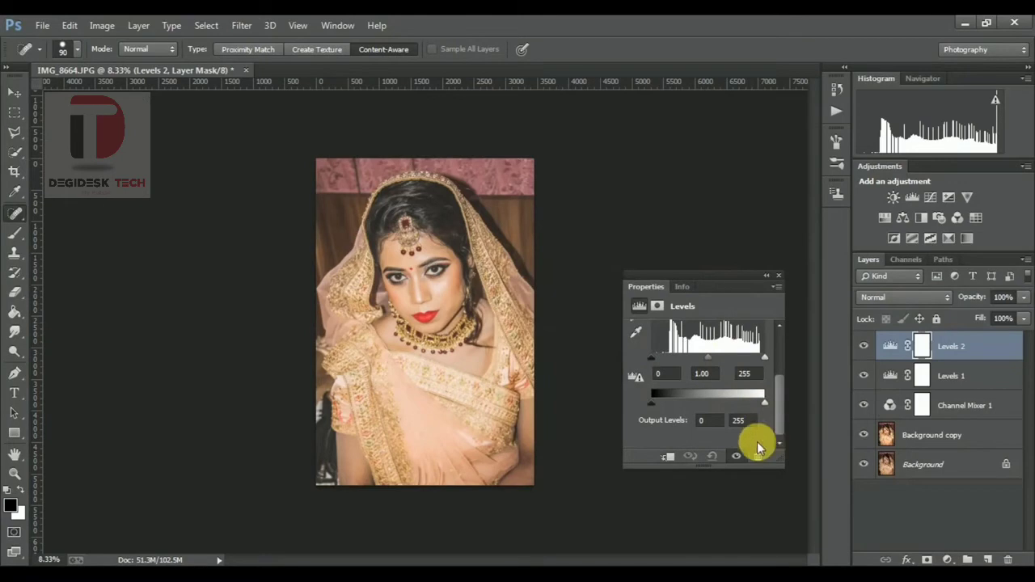
scroll(775, 422, up, 1)
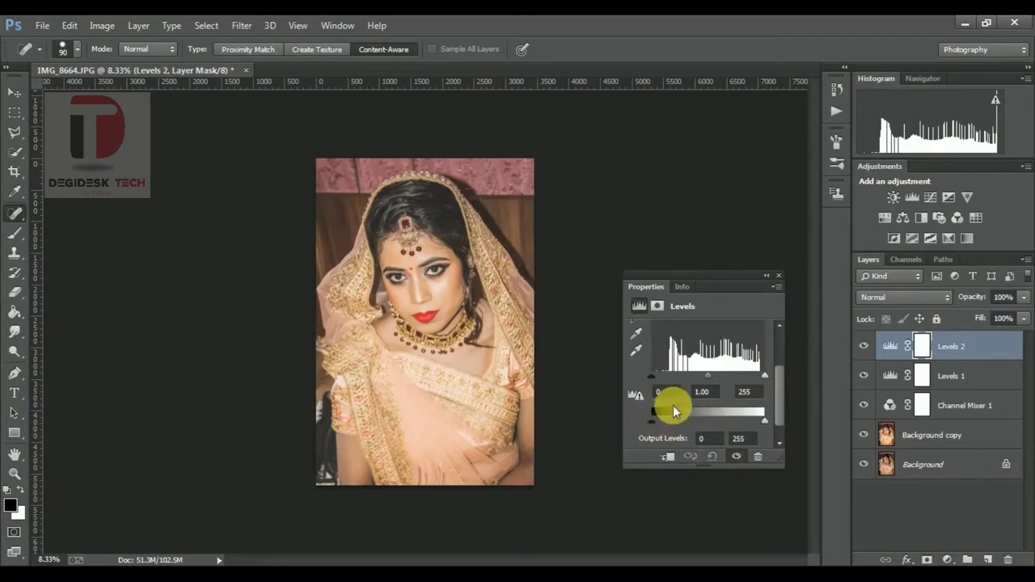
drag(708, 384, 711, 381)
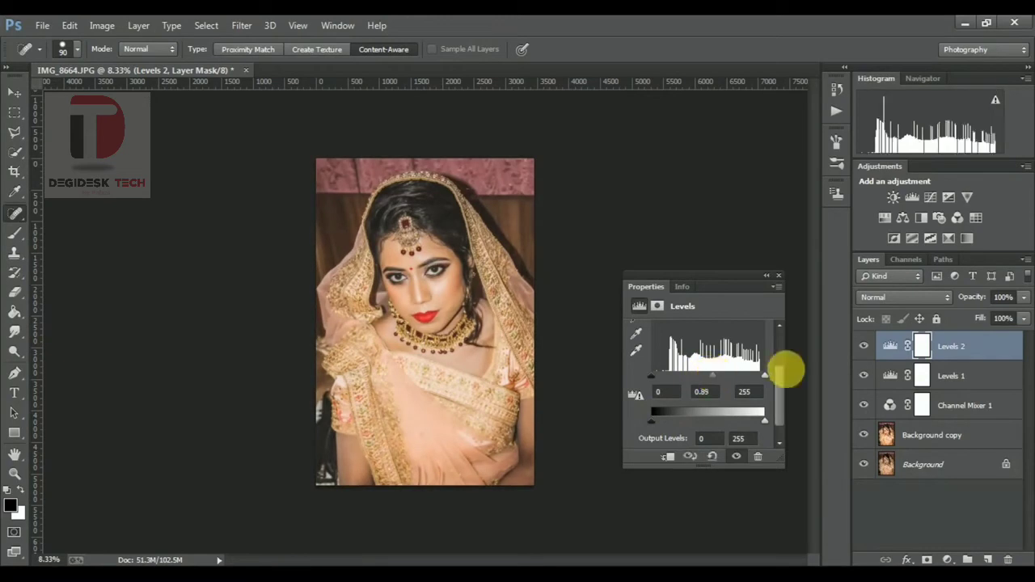
drag(781, 381, 781, 349)
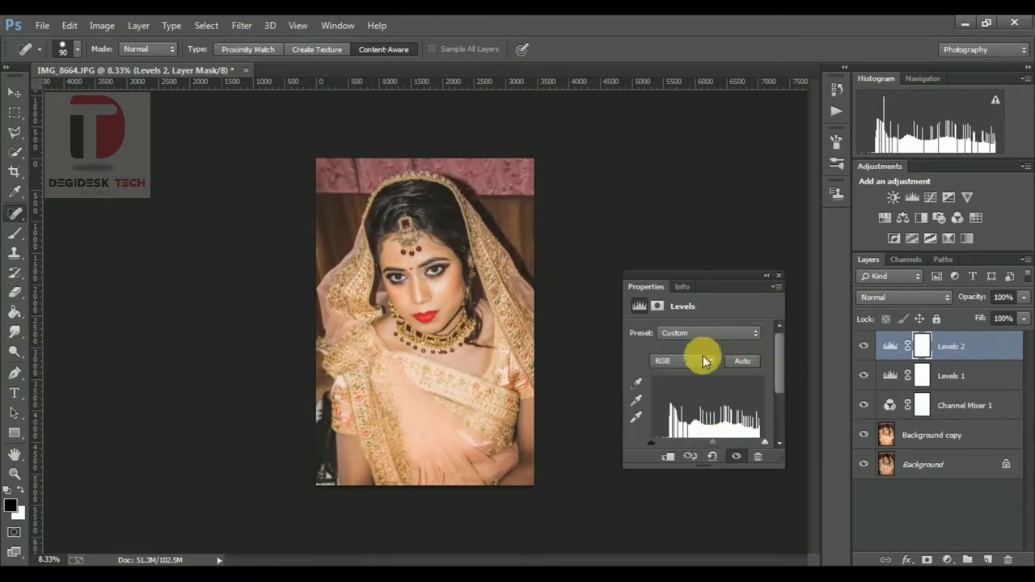
Set the Red channel midtones to 1.35, leaving its white point unchanged
click(703, 335)
click(698, 364)
click(704, 387)
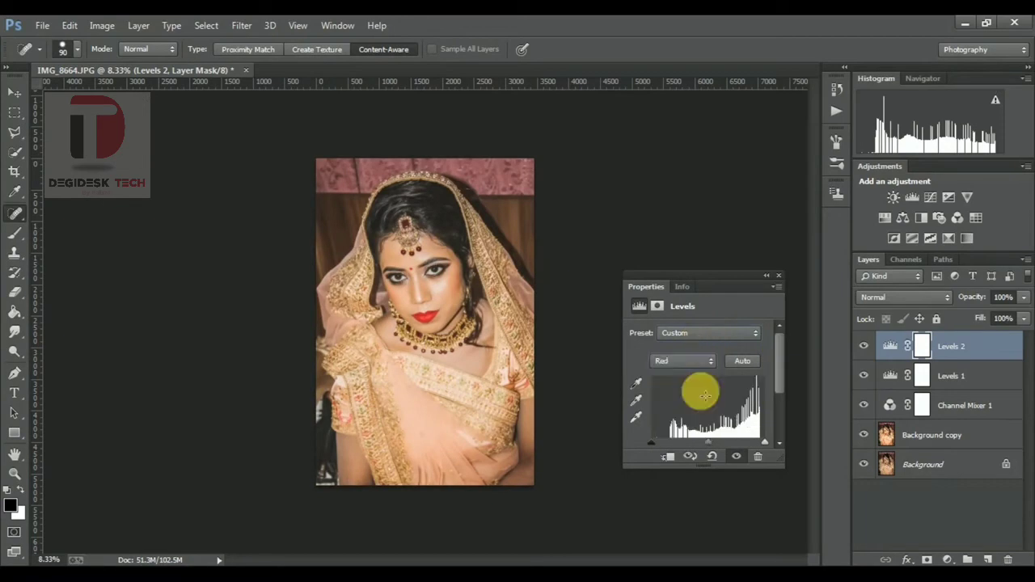
drag(780, 358, 781, 388)
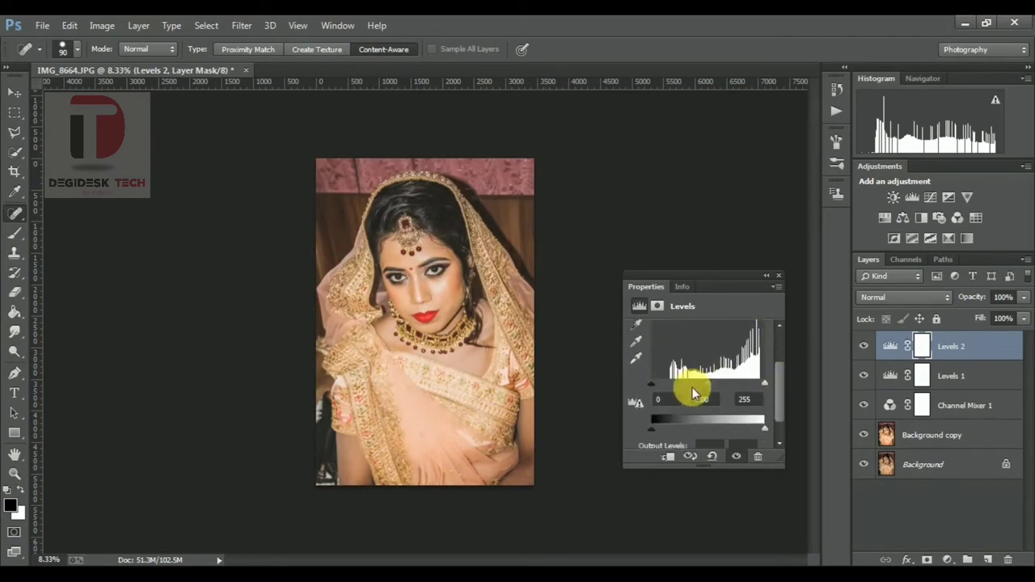
drag(707, 389, 697, 387)
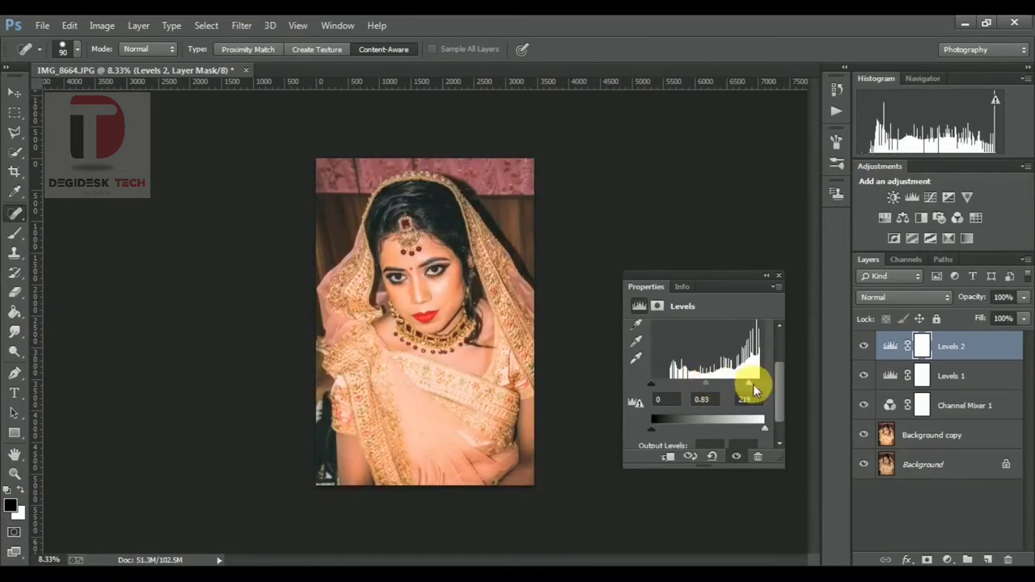
drag(762, 385, 768, 384)
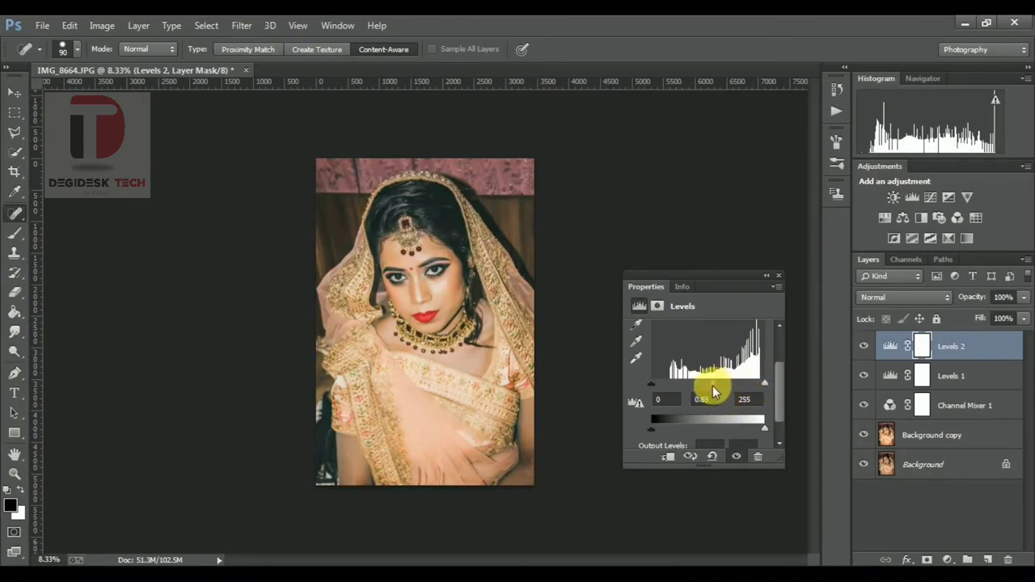
mouse_move(775, 393)
mouse_down()
mouse_move(775, 420)
mouse_move(774, 377)
mouse_up()
Switch through the Green and Blue channels and lower the midtone to 0.89
click(680, 352)
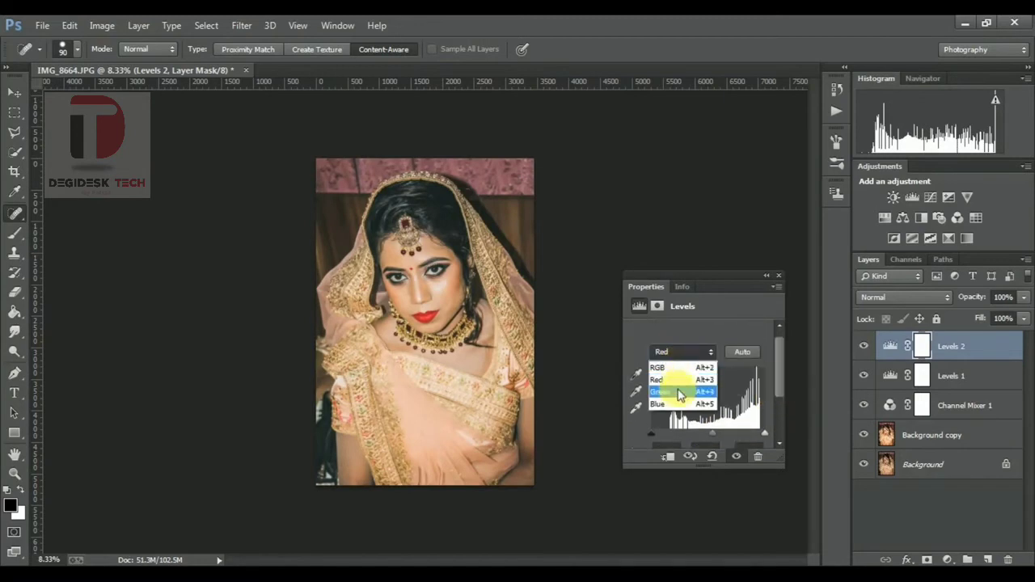
click(680, 394)
click(688, 353)
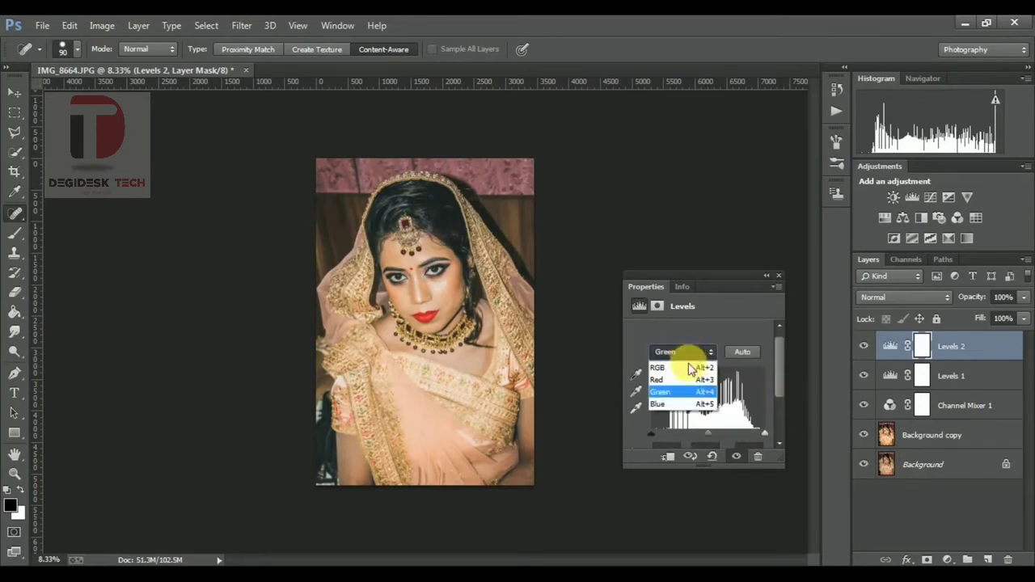
click(693, 403)
mouse_move(779, 375)
mouse_down()
mouse_move(782, 394)
mouse_move(682, 420)
mouse_up()
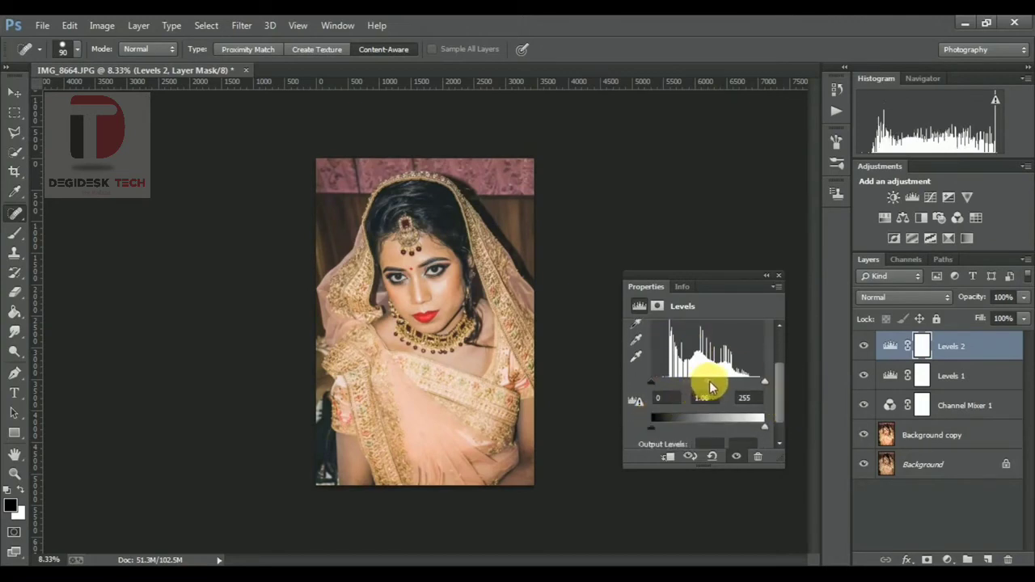
drag(714, 388, 715, 388)
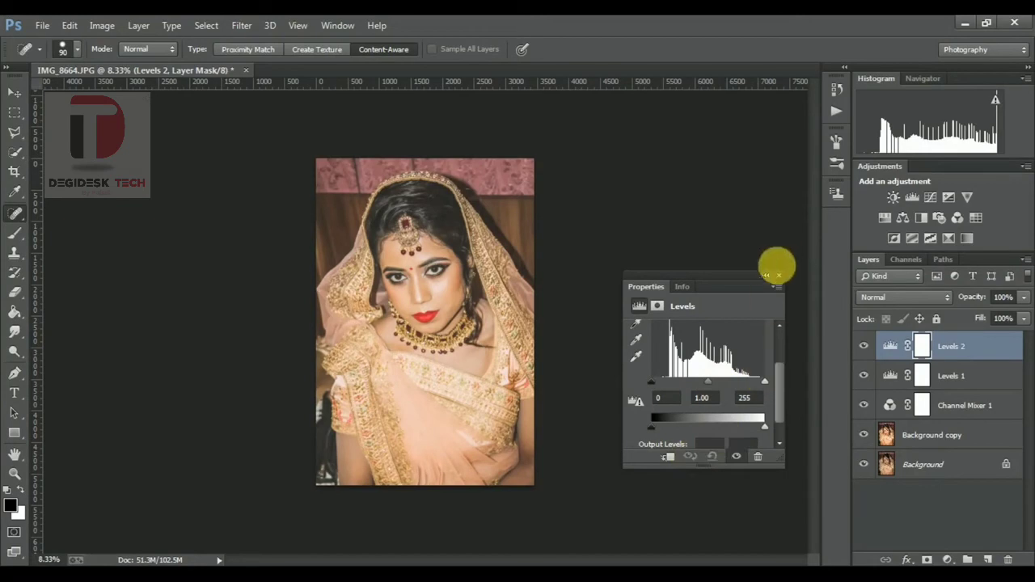
Try merging Levels 1 and Levels 2, then undo to keep them separate
click(779, 275)
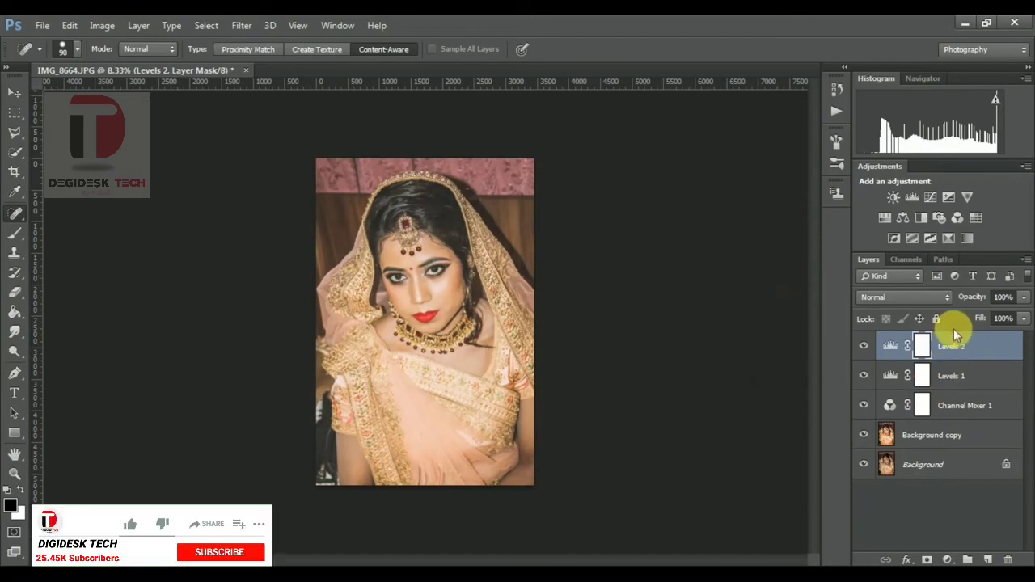
shift+click(957, 374)
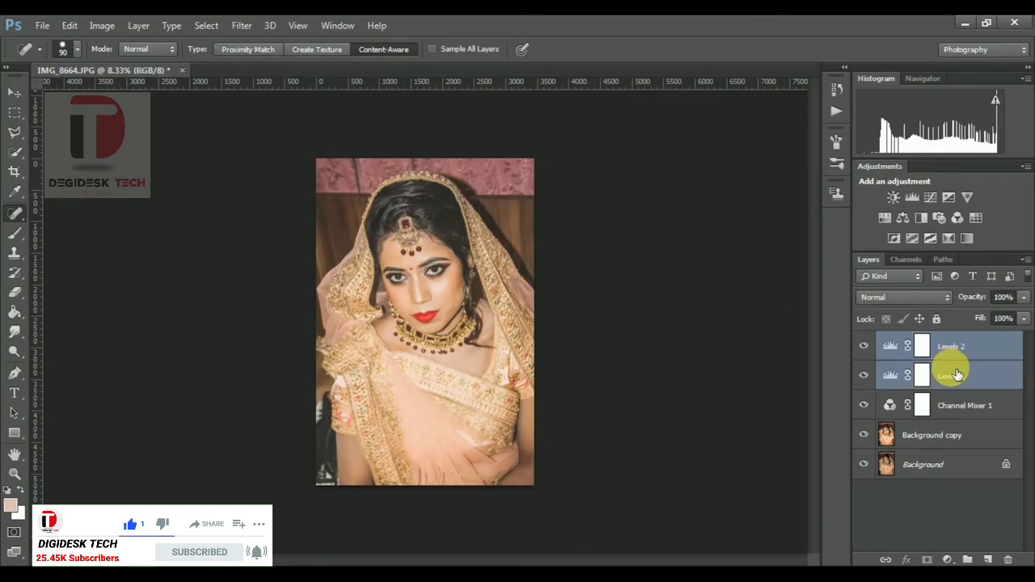
right_click(951, 375)
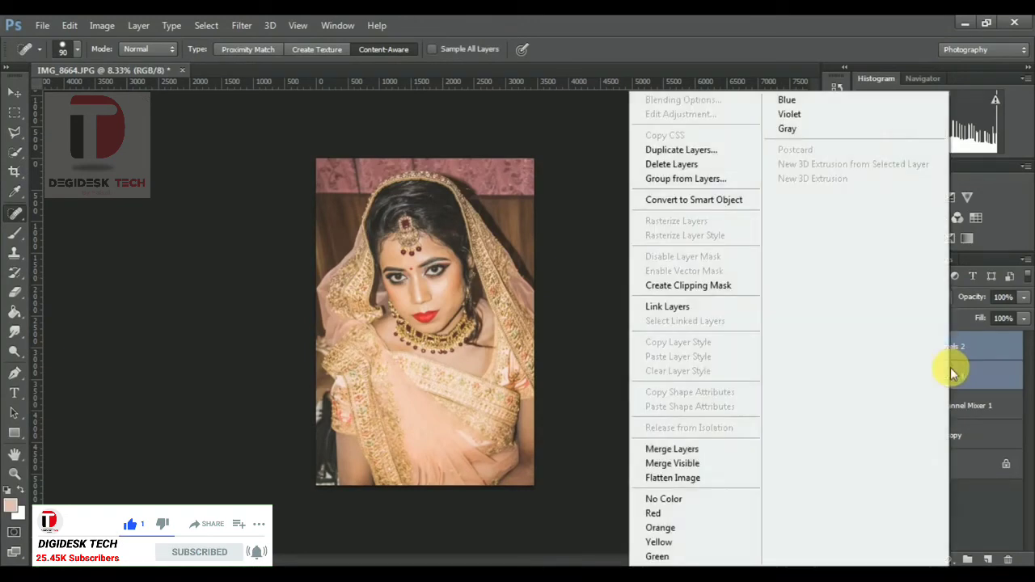
click(719, 450)
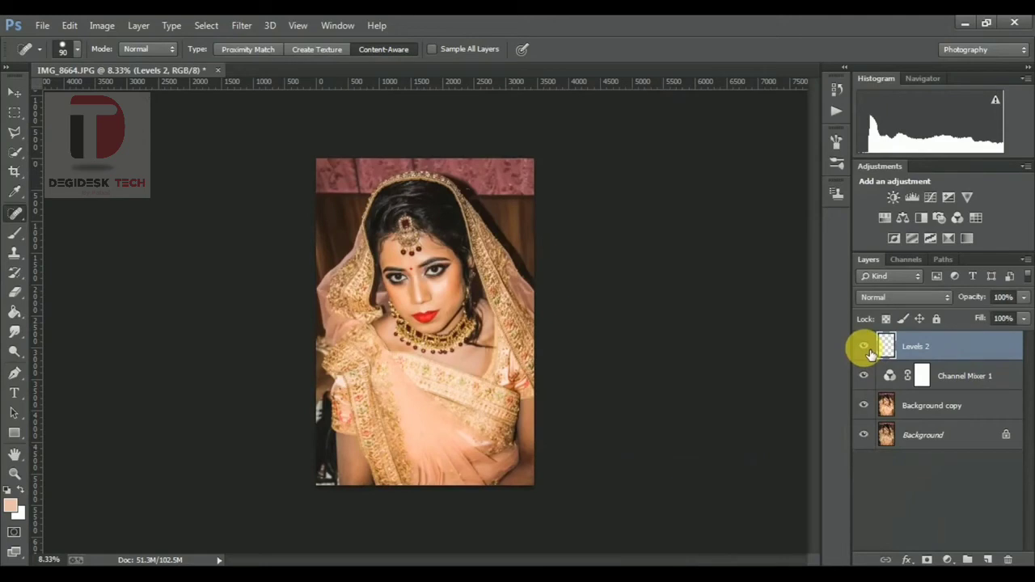
key(ctrl+z)
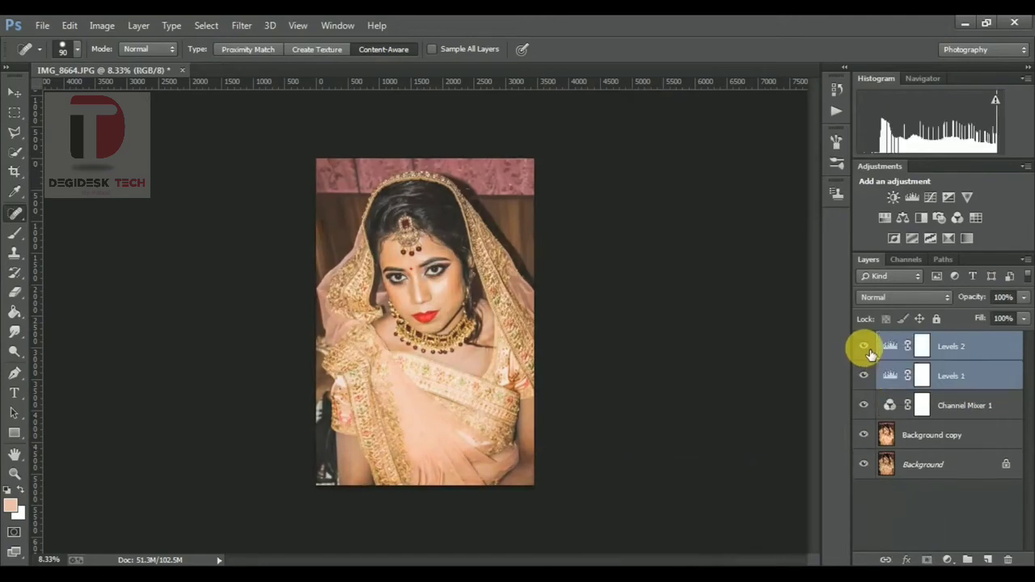
right_click(969, 373)
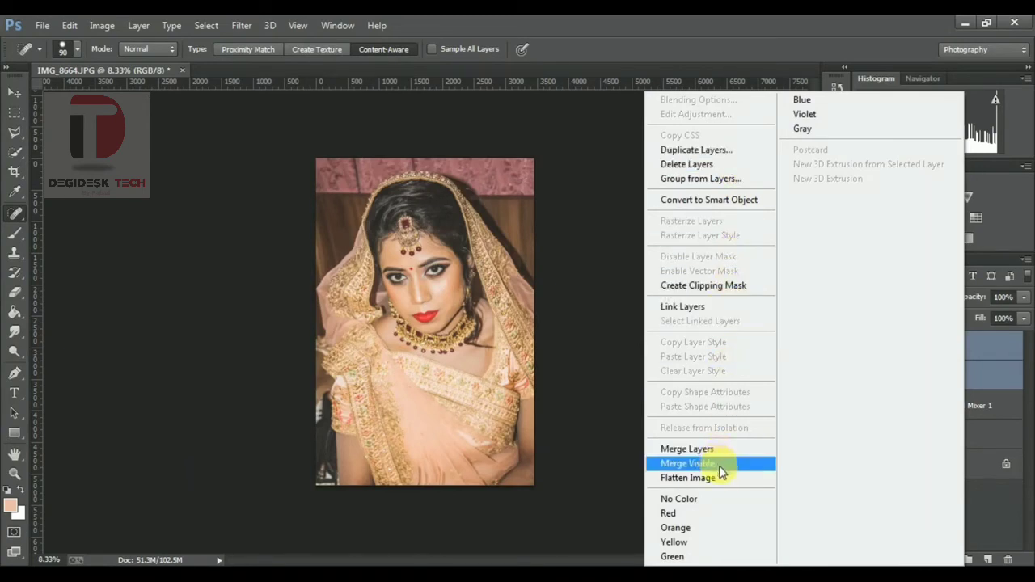
click(618, 466)
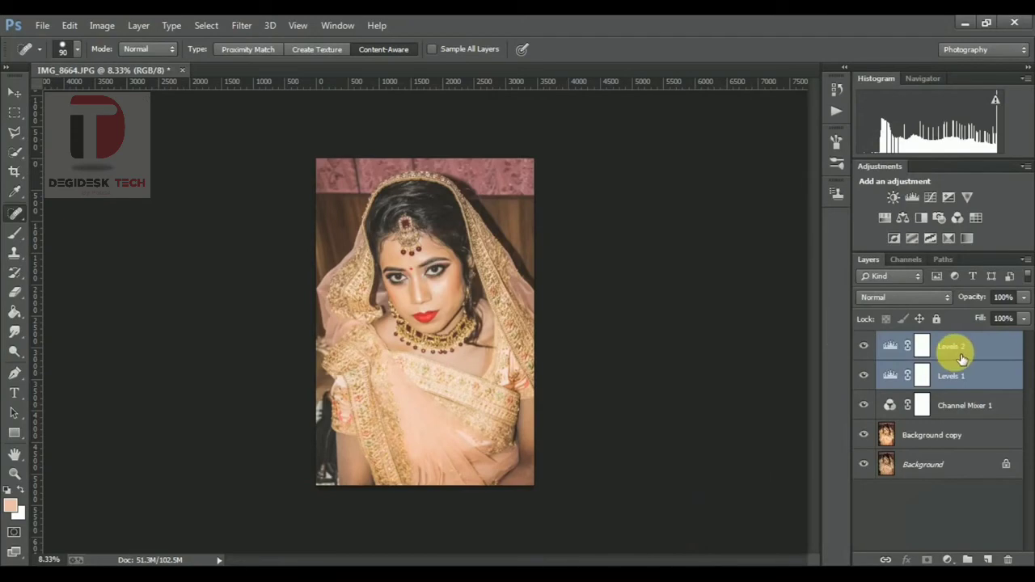
key(ctrl+e)
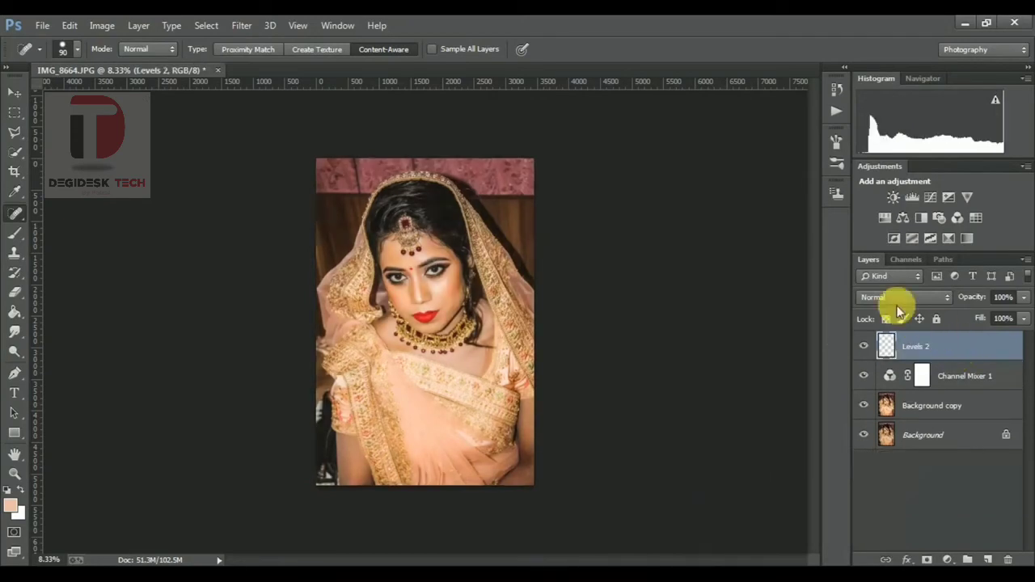
key(ctrl+z)
click(985, 503)
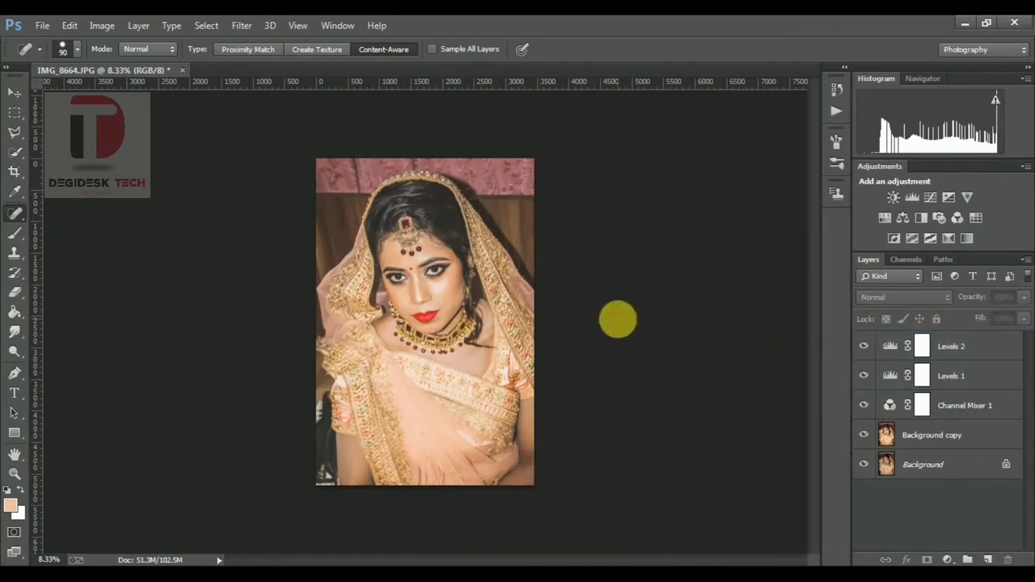
Zoom in and out to review the graded portrait
key(ctrl+plus)
key(ctrl+minus)
key(ctrl+plus)
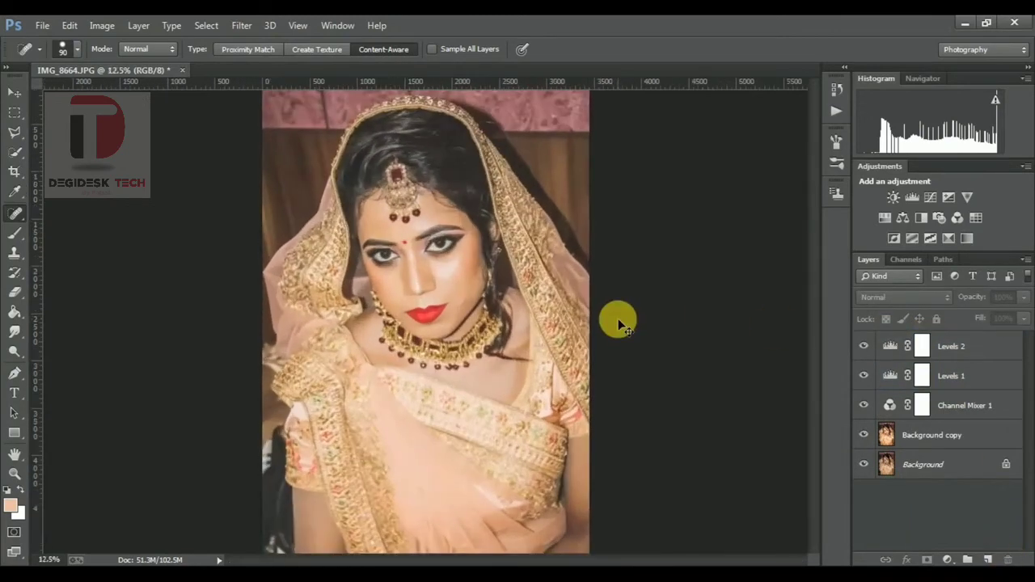
key(ctrl+minus)
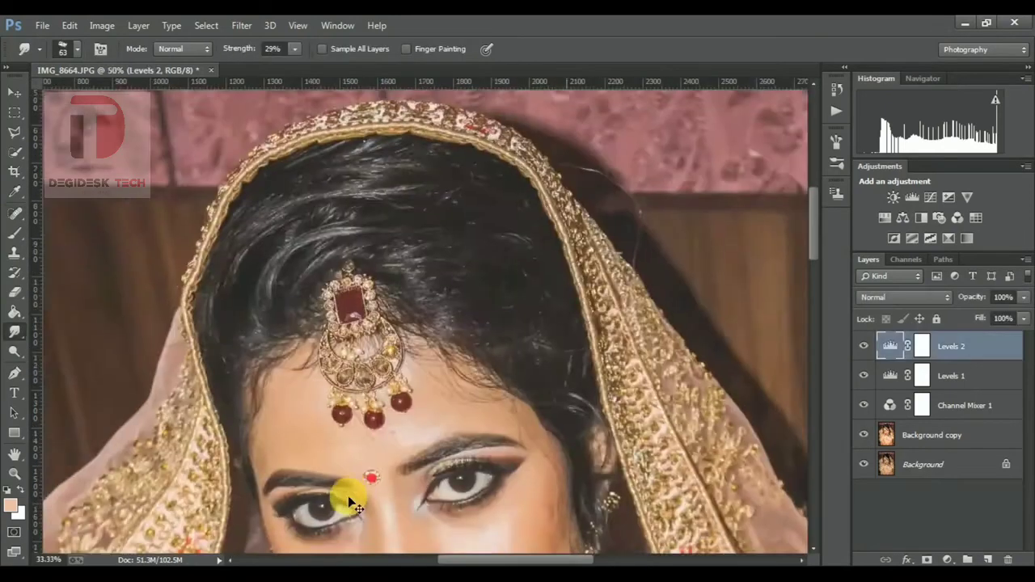
key(ctrl+minus)
key(ctrl+minus)
key(ctrl+minus)
key(ctrl+minus)
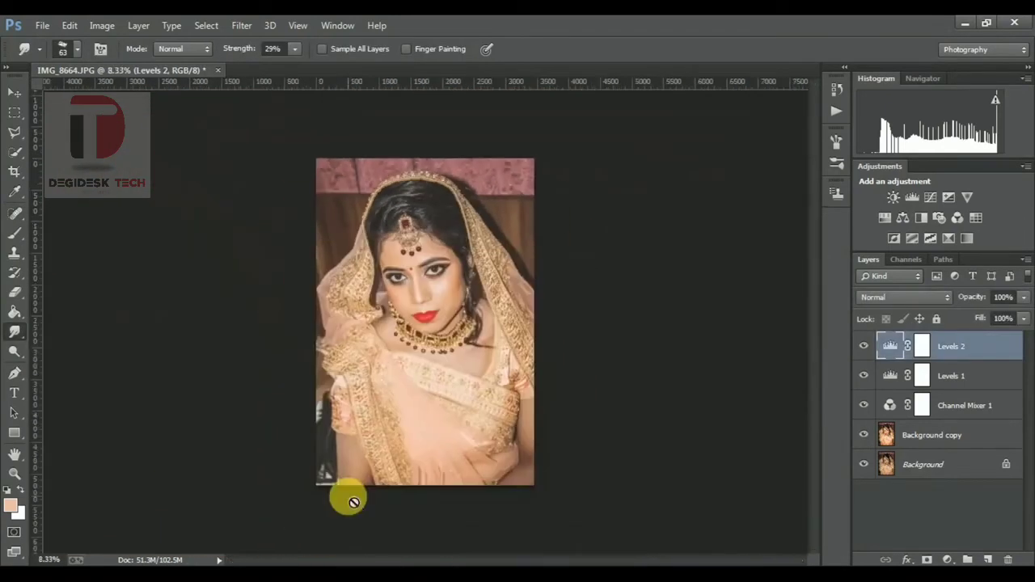
key(ctrl+plus)
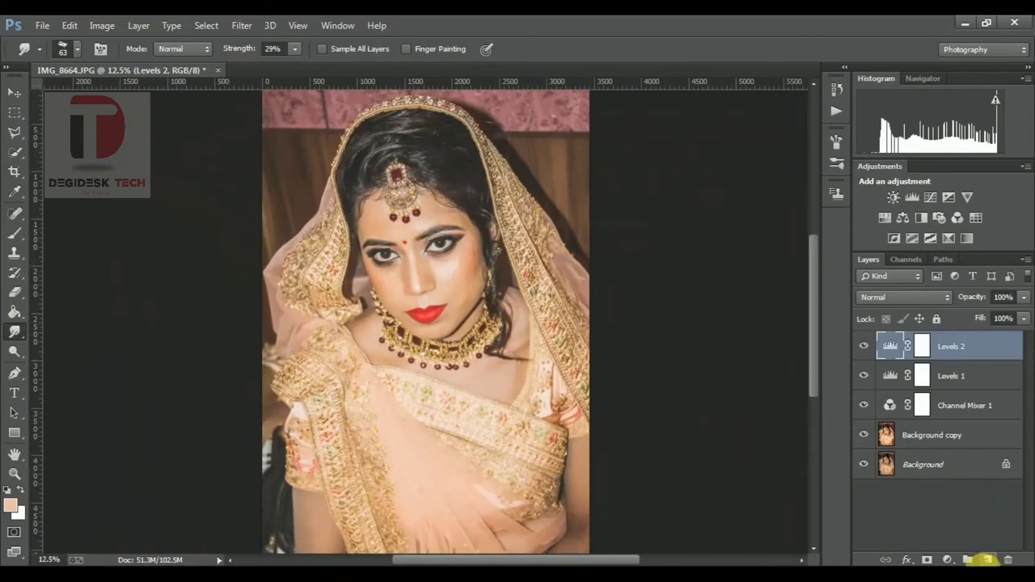
Create Layer 1 above Levels 2 and fill it with the peach foreground colour
click(988, 558)
key(ctrl+minus)
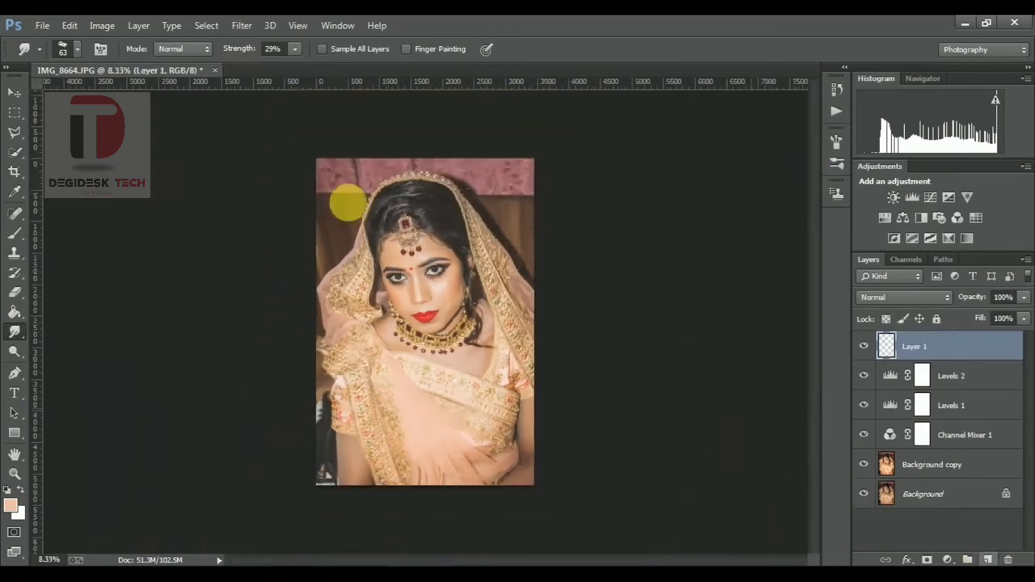
click(70, 25)
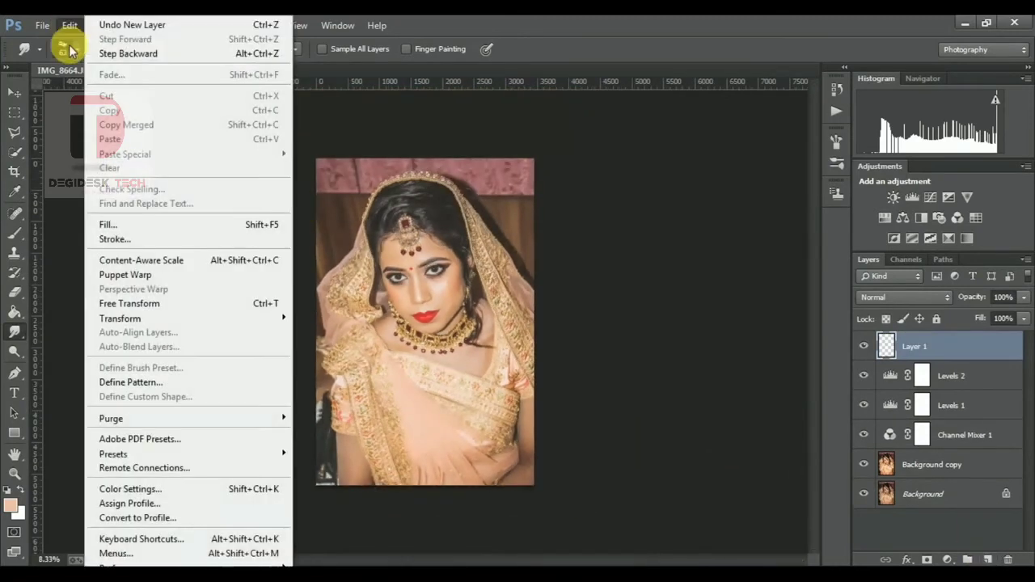
click(103, 224)
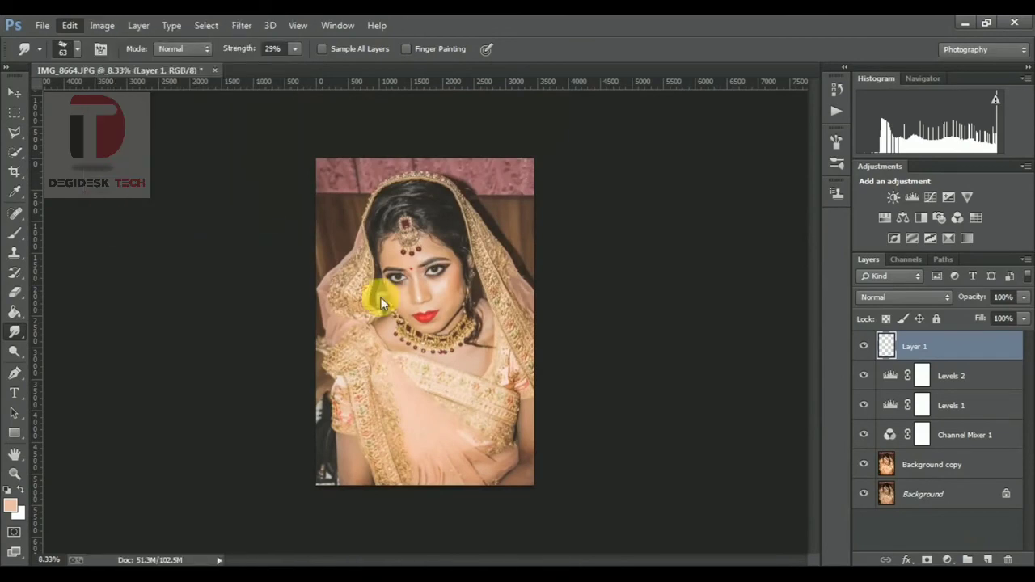
key(Return)
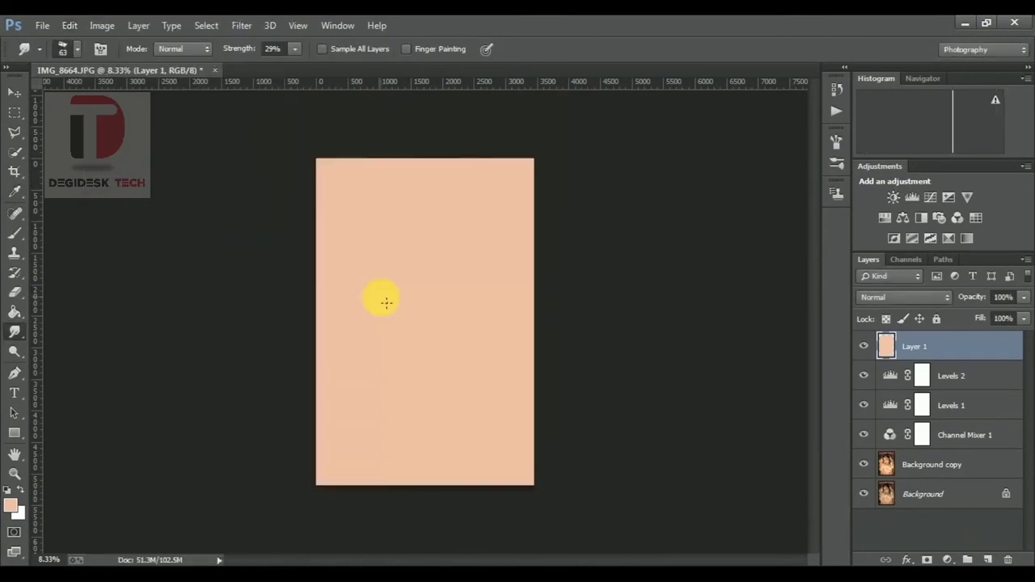
key(ctrl+plus)
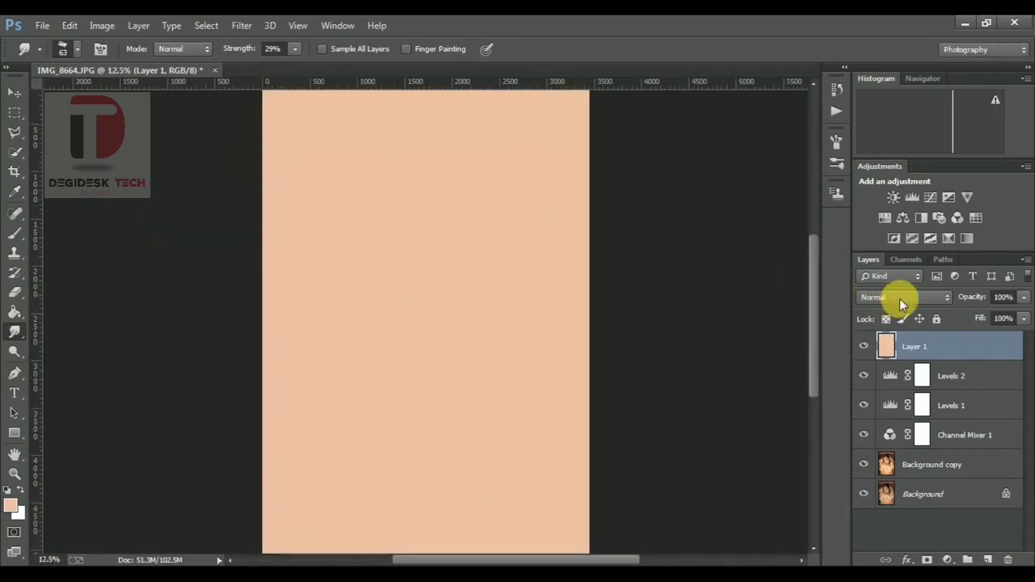
click(901, 301)
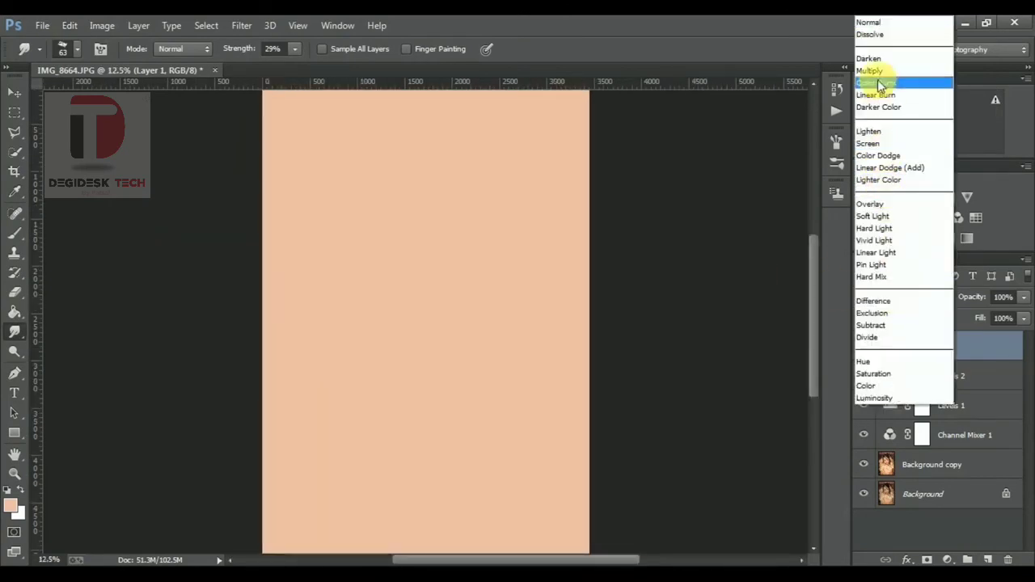
Set the peach layer to Overlay, then compare blend modes like Linear Burn and Screen
click(890, 205)
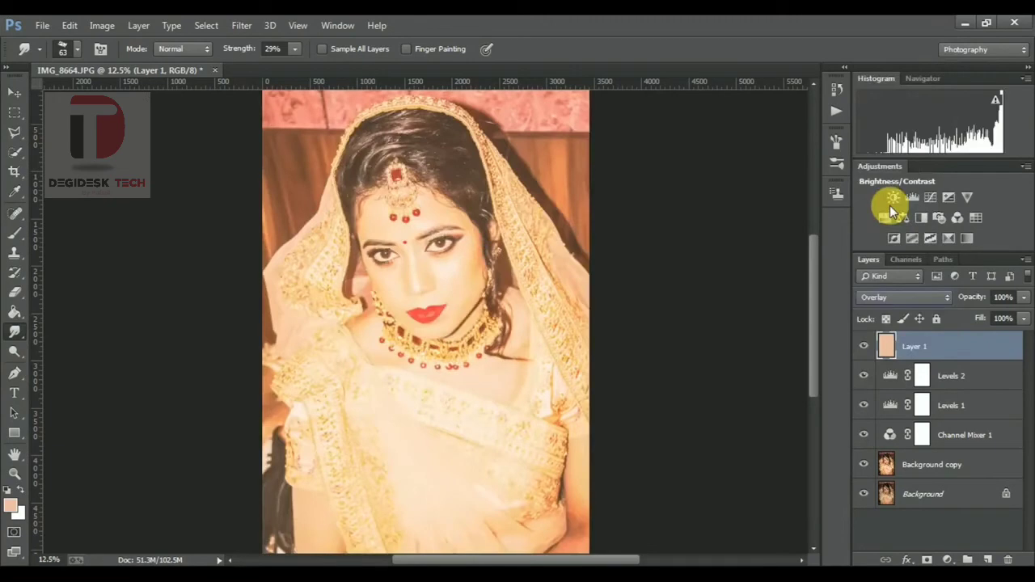
key(ctrl+minus)
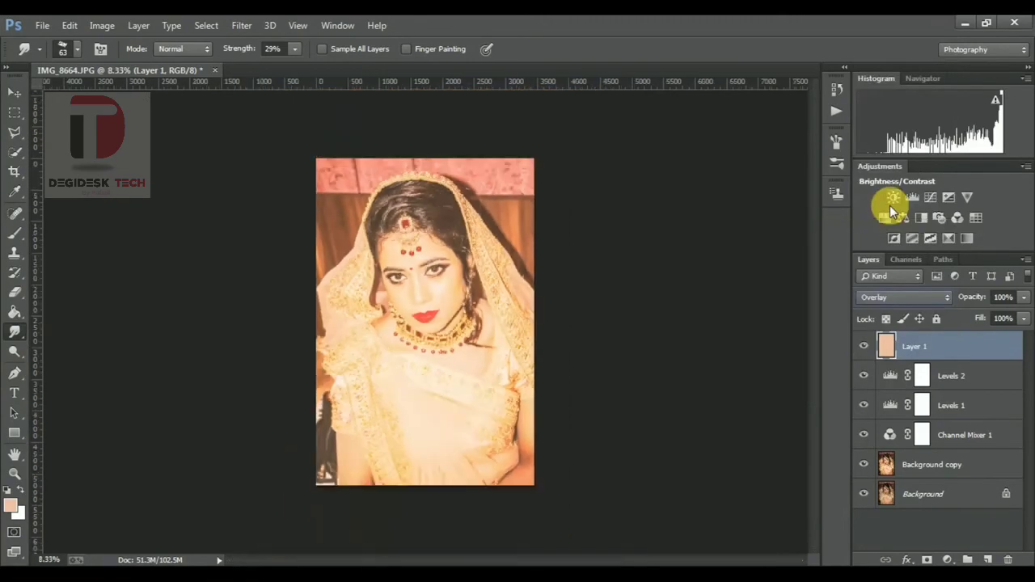
key(Up)
key(Up)
key(Up)
key(Up)
key(Up)
key(Up)
key(Up)
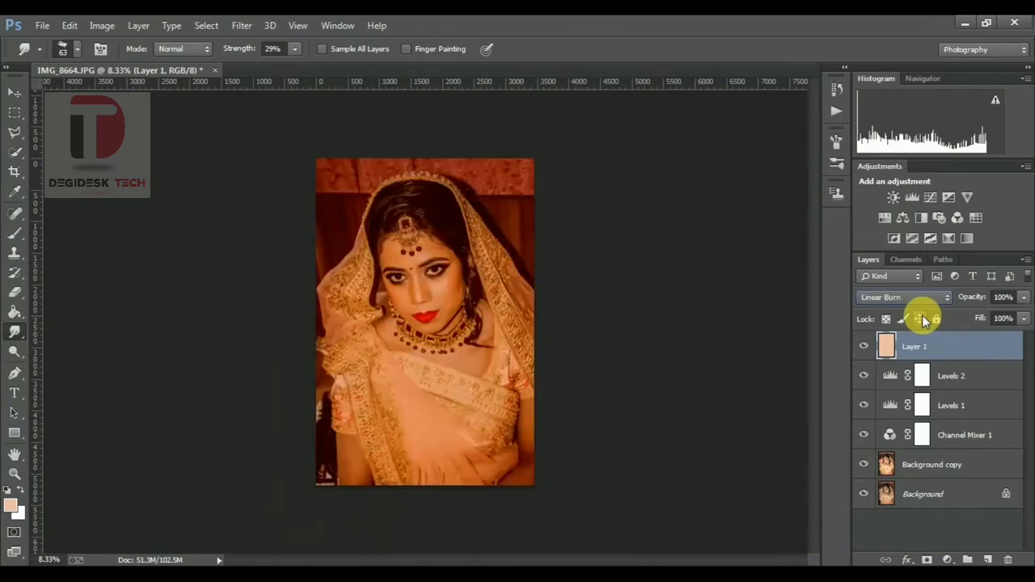
key(Up)
key(Up)
key(Up)
key(Up)
key(Up)
key(Down)
key(Down)
key(Down)
key(Down)
key(Down)
key(Down)
key(Down)
key(Down)
key(Down)
key(Down)
key(Down)
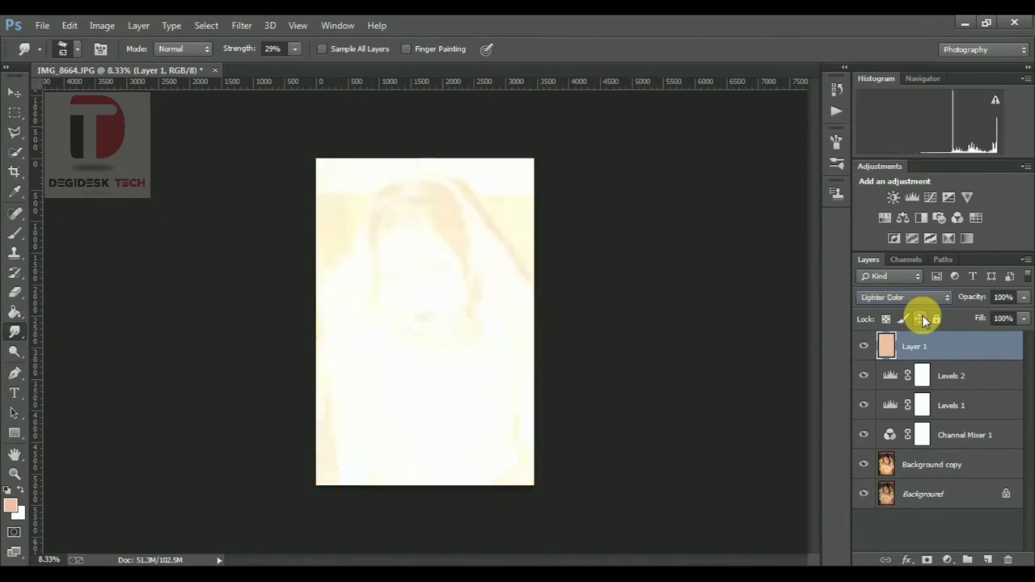
key(Down)
key(Down)
key(Down)
key(Down)
key(Down)
key(Down)
key(Down)
key(Down)
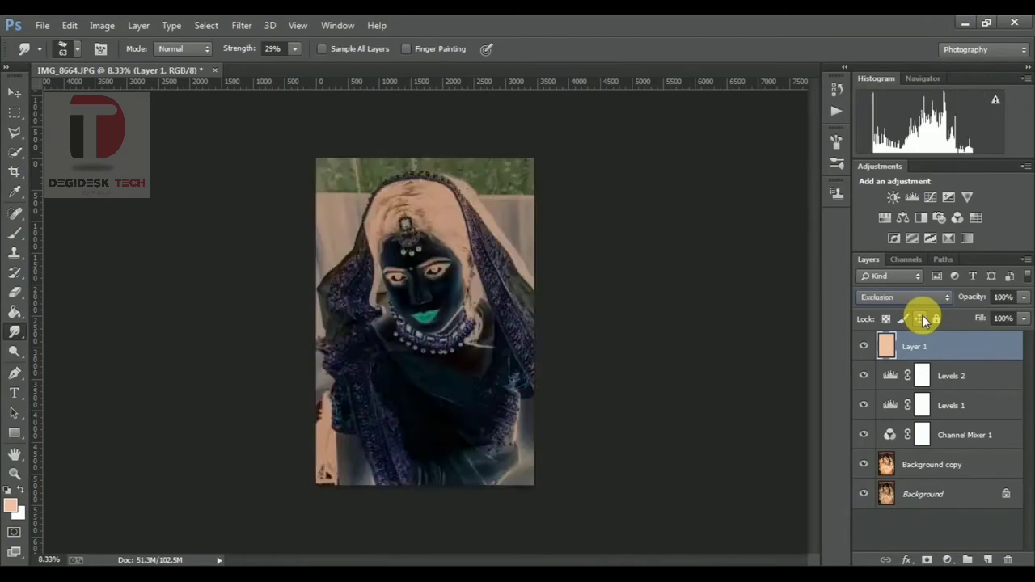
key(Down)
Lower the peach layer's opacity to 11% and return it to Overlay mode
click(1024, 297)
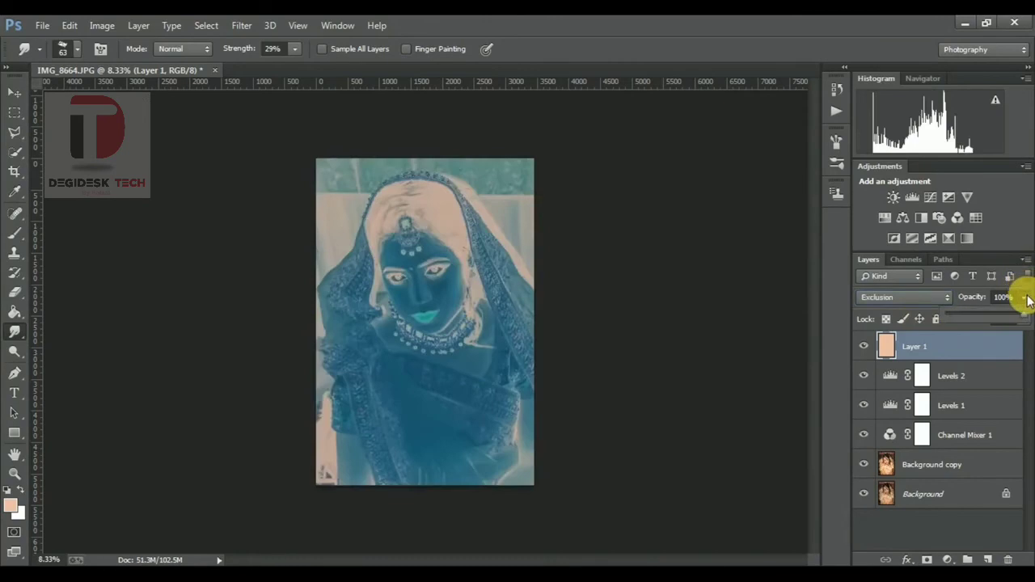
click(1025, 298)
drag(956, 314, 951, 315)
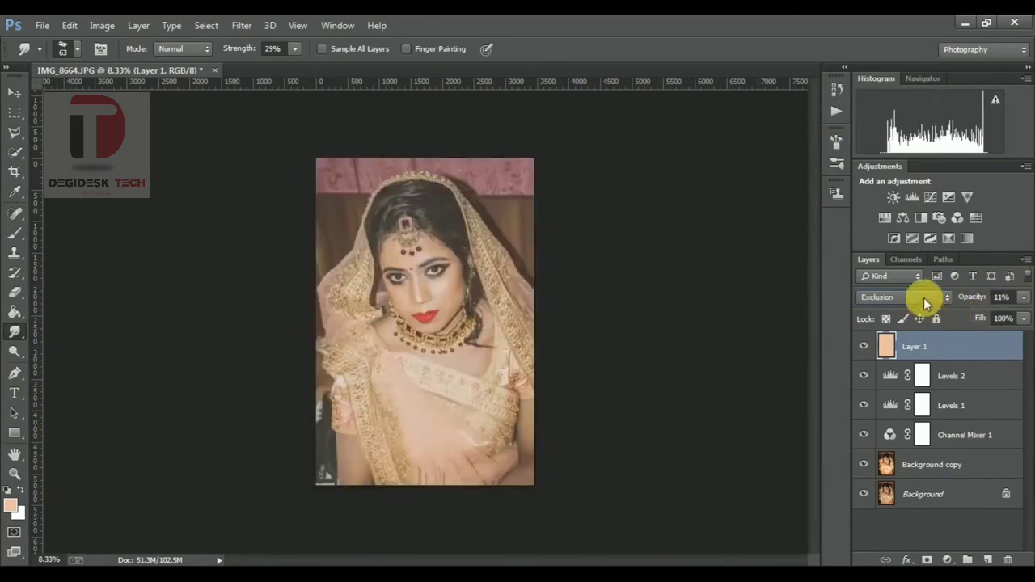
click(926, 301)
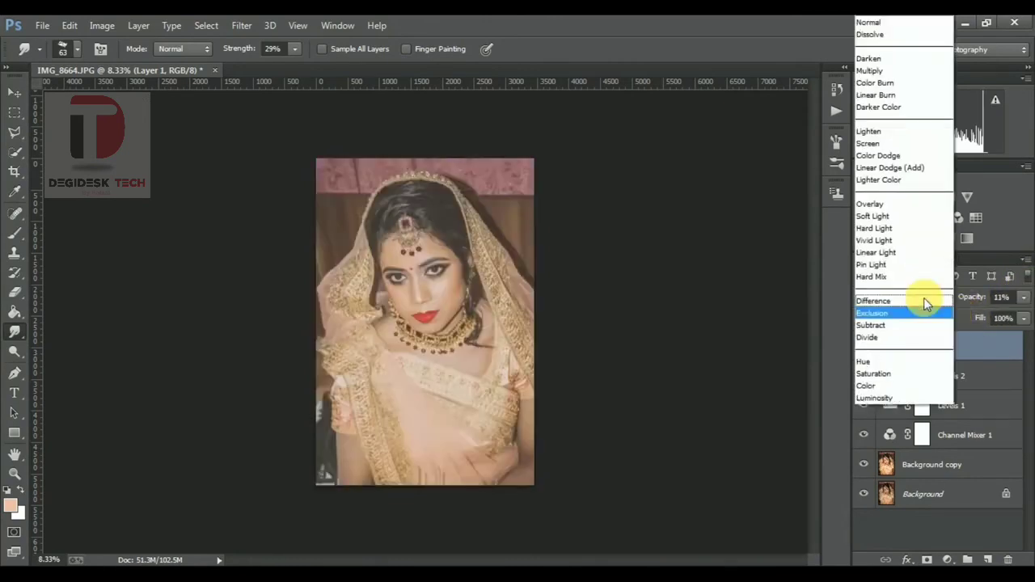
click(916, 204)
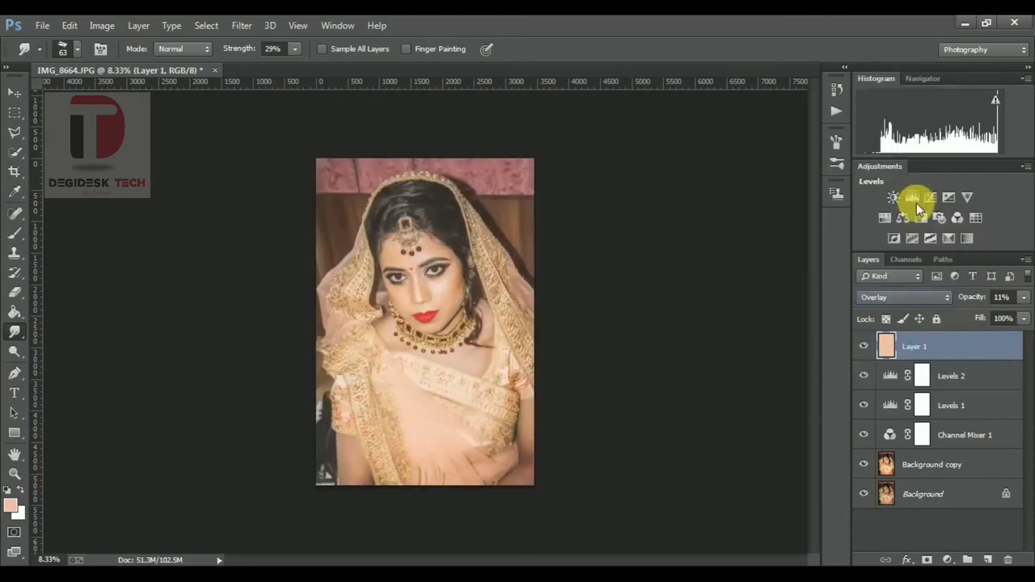
Reduce the peach layer's fill to 3%, keeping opacity at 11%
click(1024, 296)
click(1029, 333)
click(1025, 320)
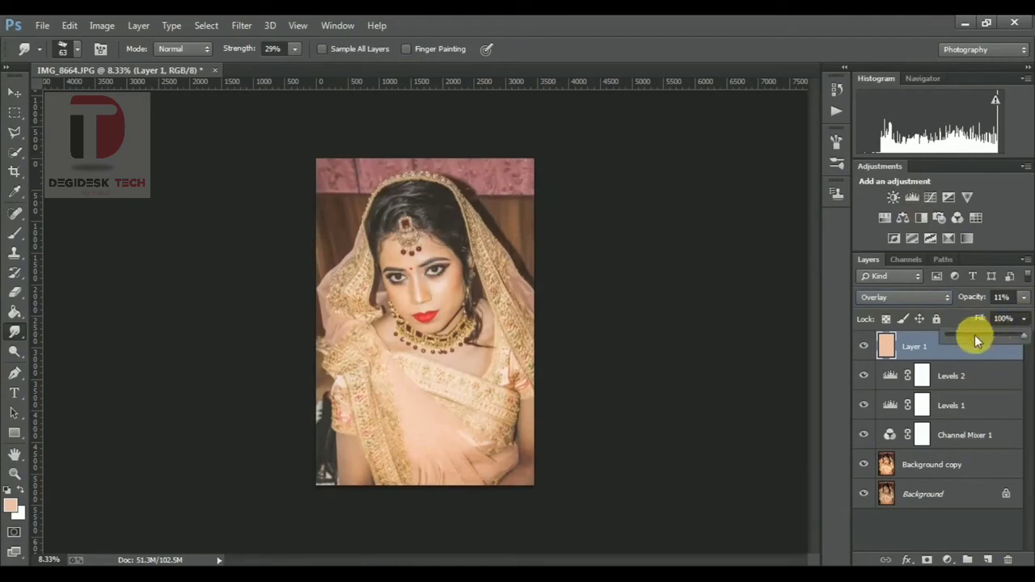
click(975, 335)
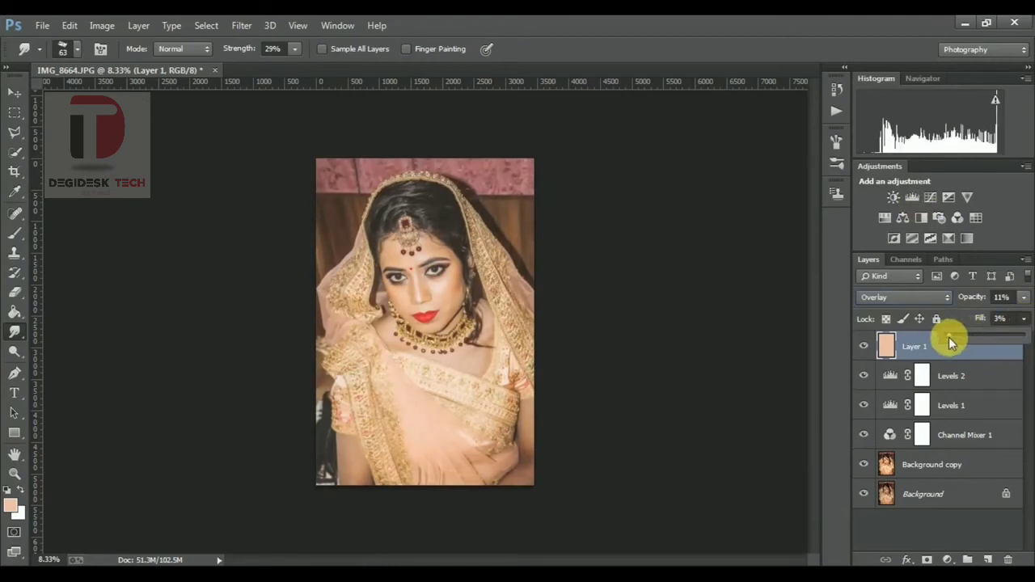
click(809, 368)
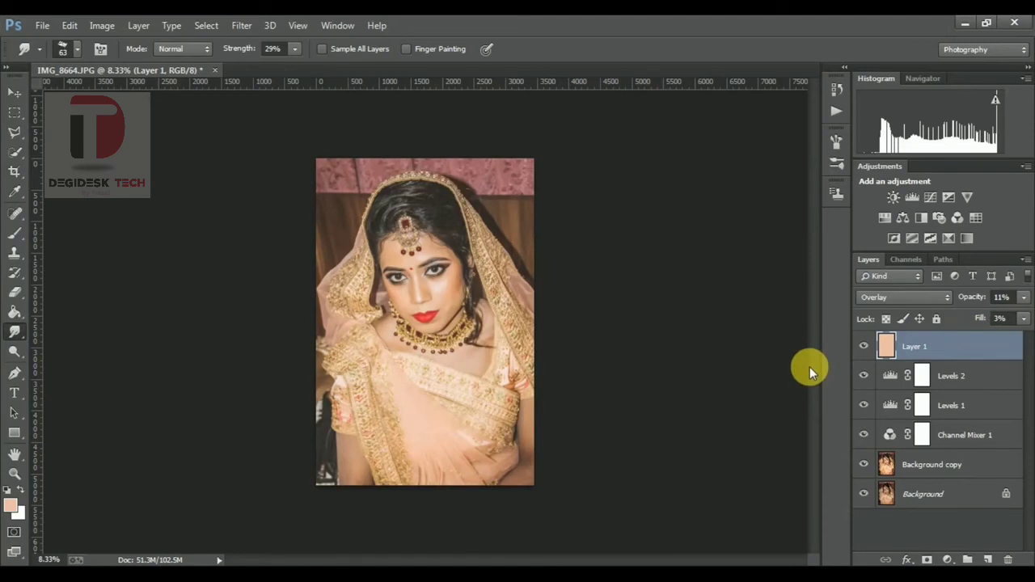
key(ctrl+plus)
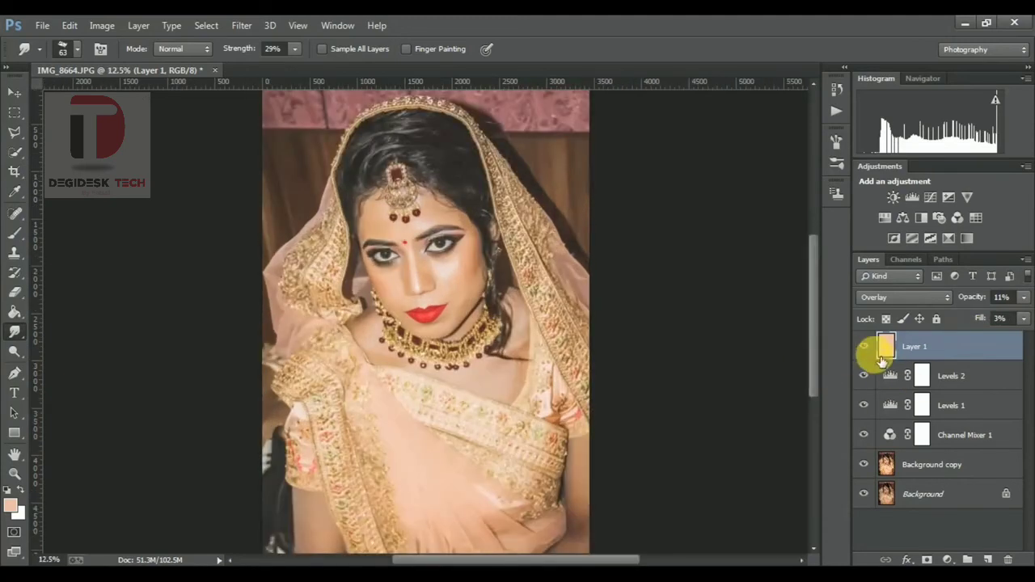
Compare with the peach layer hidden, then smudge stray hair strands near the forehead at 33.3%
click(866, 346)
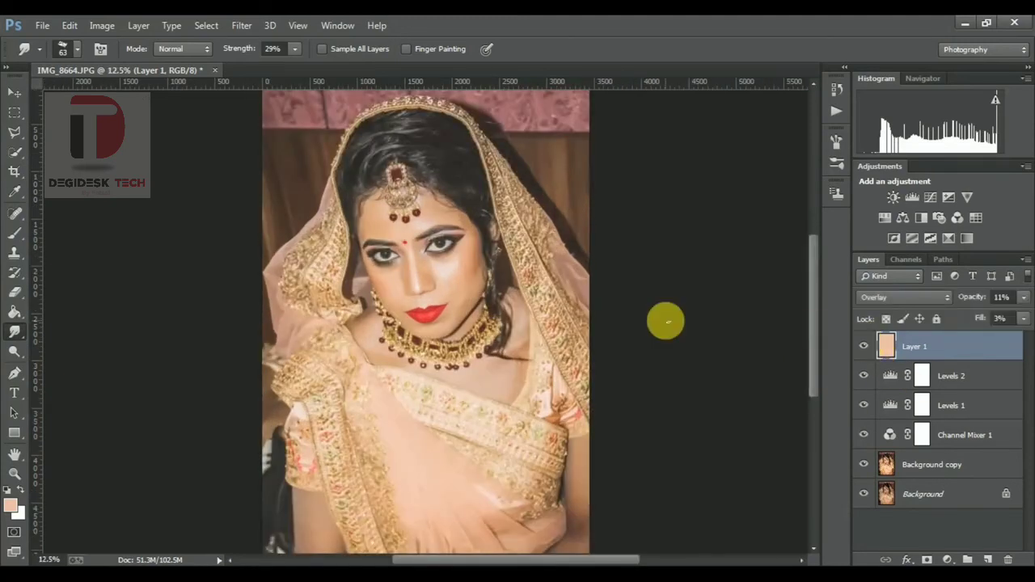
key(ctrl+plus)
drag(817, 361, 815, 326)
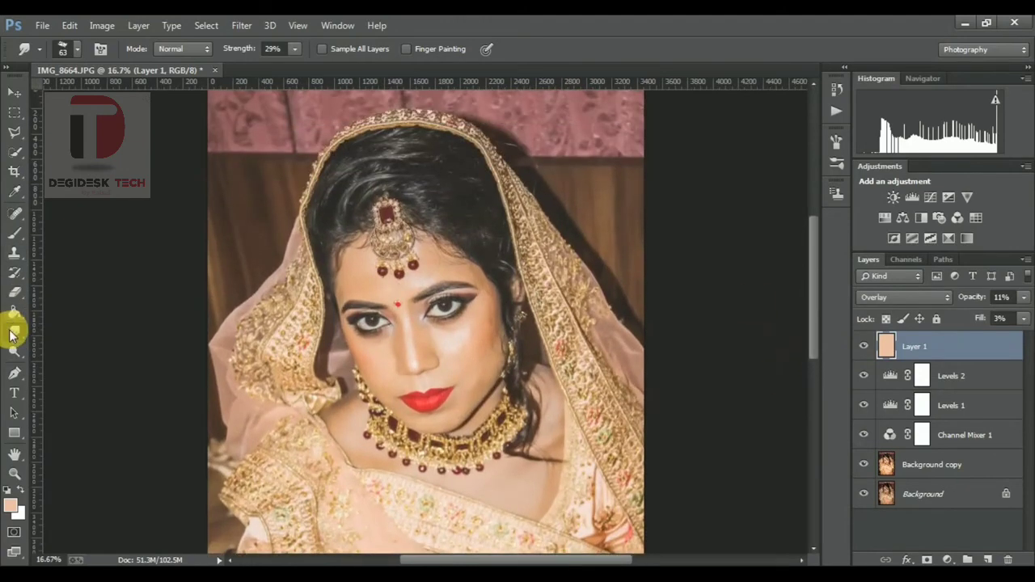
key(ctrl+plus)
key(ctrl+plus)
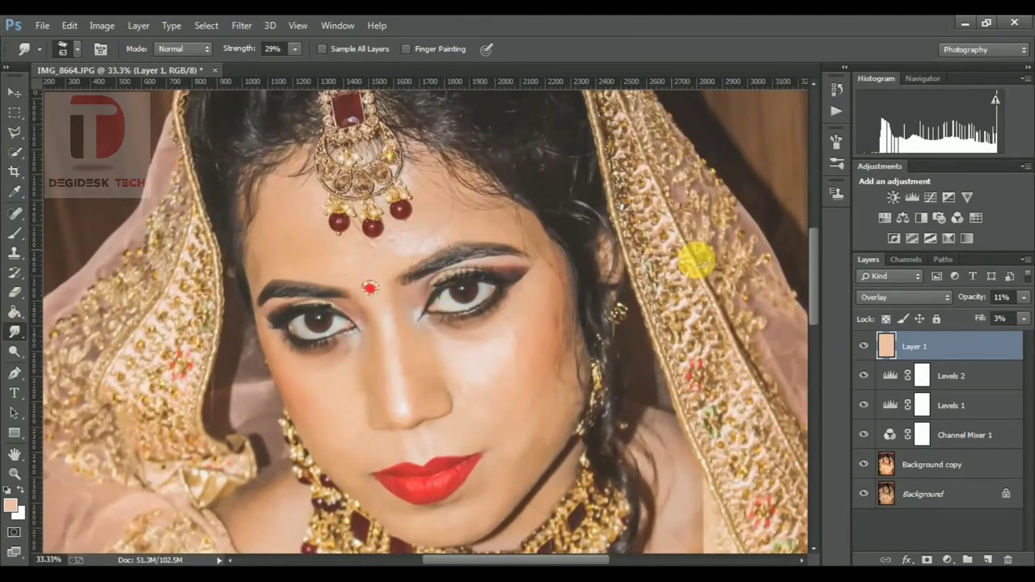
mouse_move(485, 224)
mouse_down()
mouse_move(393, 231)
mouse_move(432, 370)
mouse_up()
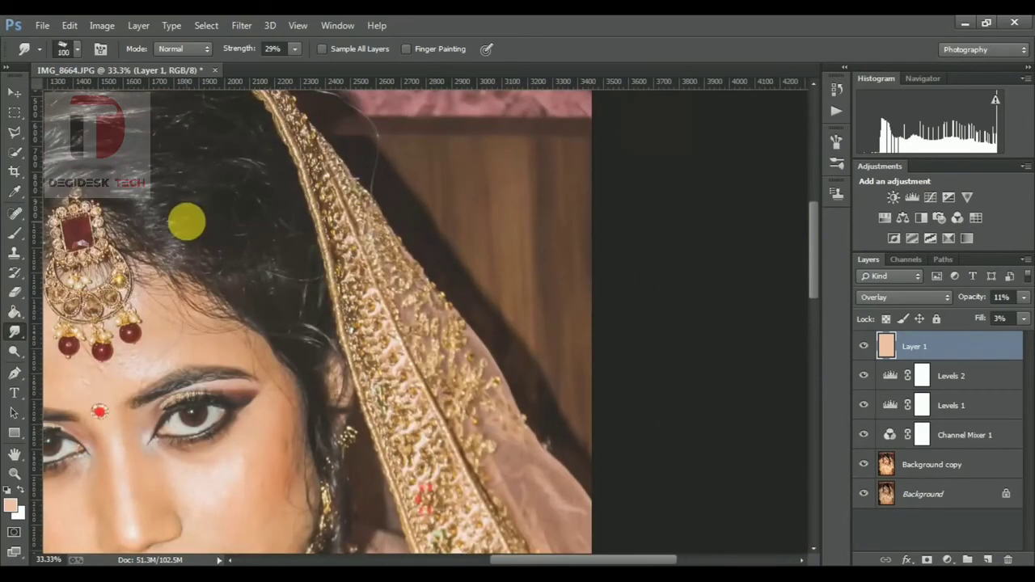
mouse_move(191, 234)
mouse_down()
mouse_move(161, 217)
mouse_move(242, 296)
mouse_move(193, 232)
mouse_move(174, 225)
mouse_move(197, 266)
mouse_move(162, 224)
mouse_move(262, 297)
mouse_move(227, 203)
mouse_move(273, 203)
mouse_move(310, 307)
mouse_up()
Zoom in and out to review the smoothed hair against the whole photo
key(ctrl+minus)
key(ctrl+minus)
key(ctrl+minus)
key(ctrl+minus)
key(ctrl+plus)
key(ctrl+minus)
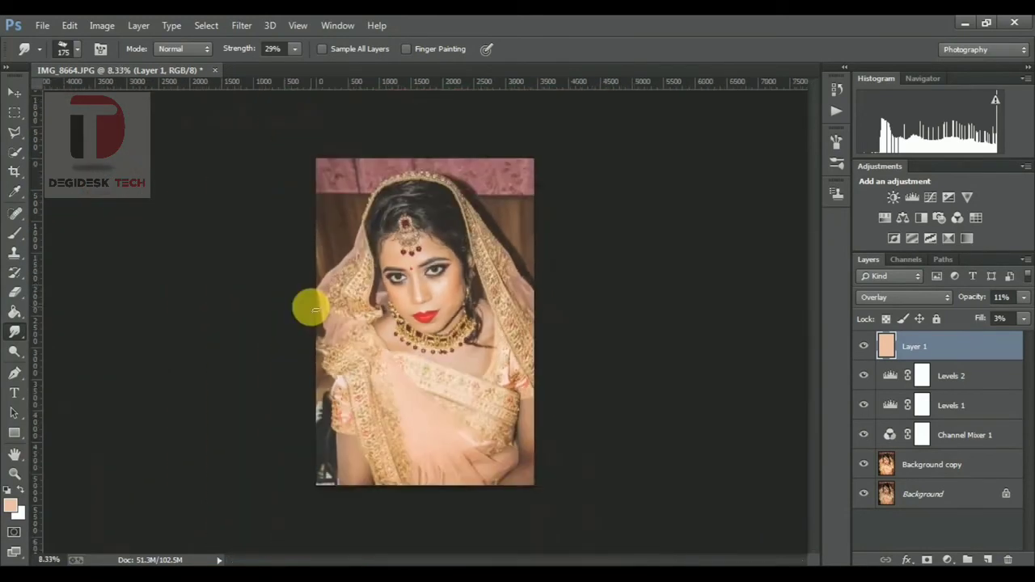
key(ctrl+plus)
key(ctrl+minus)
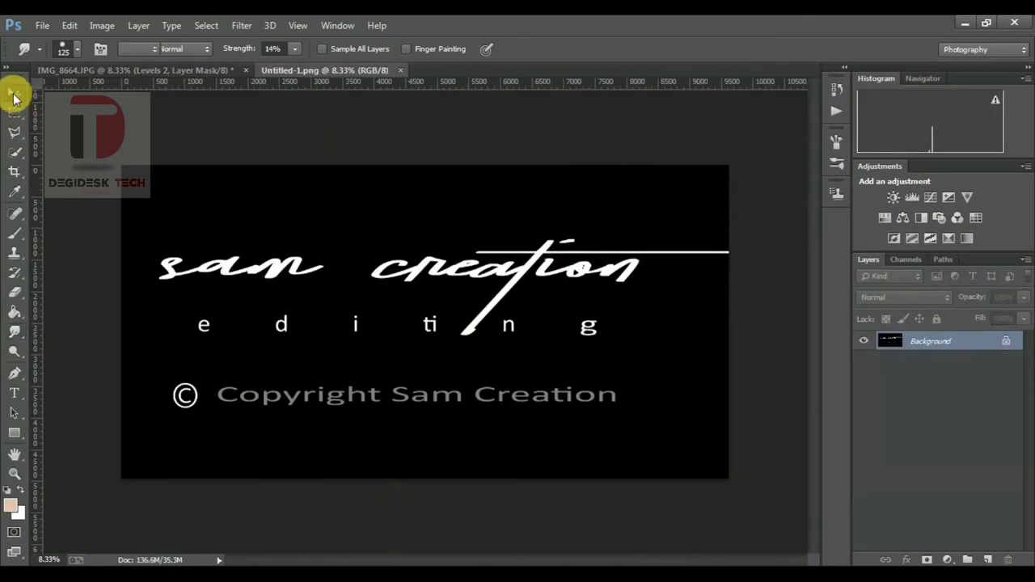
Drag the sam creation logo onto the bride photo and set that layer to Screen
click(14, 92)
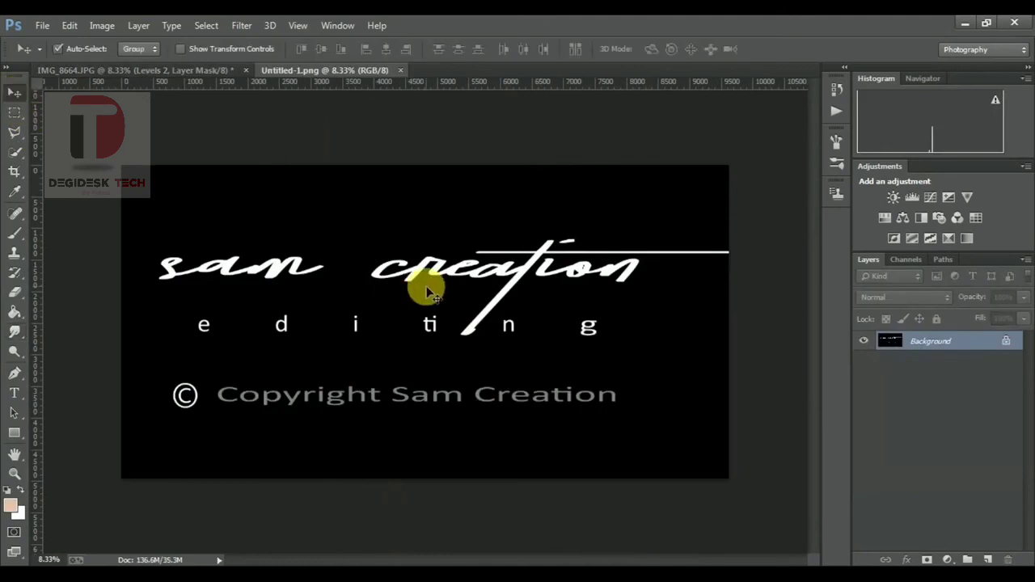
drag(429, 295, 178, 73)
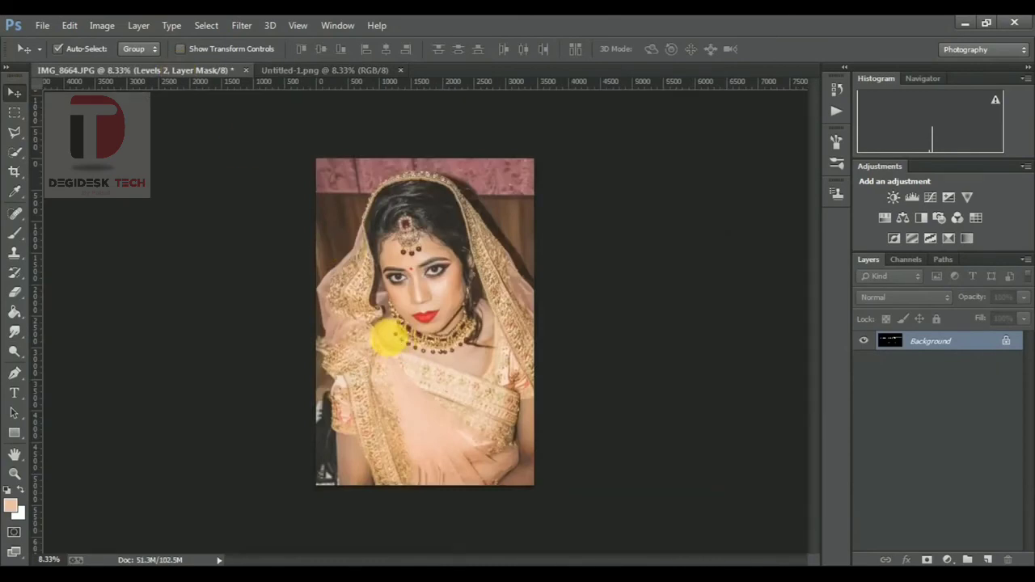
drag(178, 73, 402, 342)
click(906, 297)
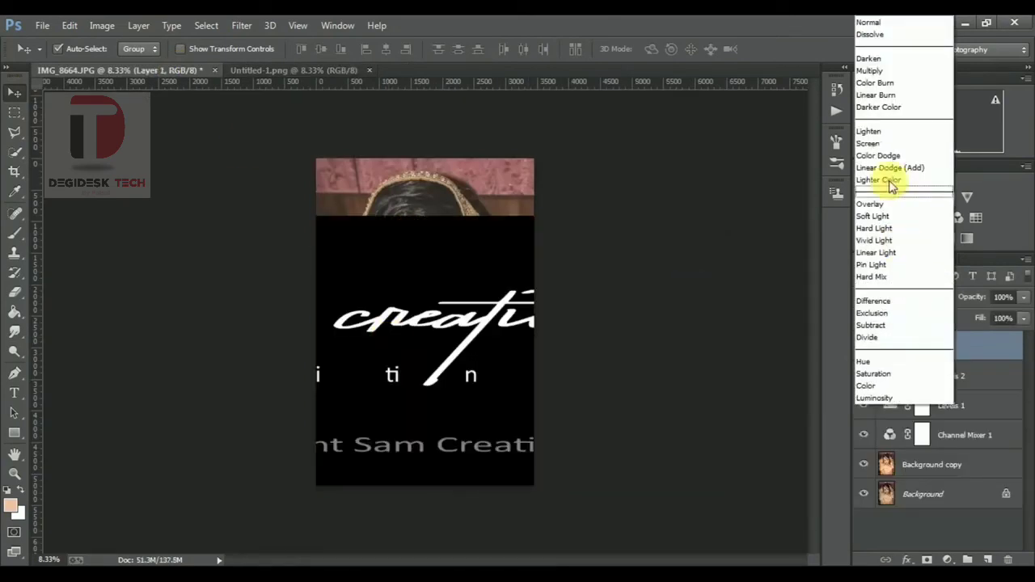
click(884, 139)
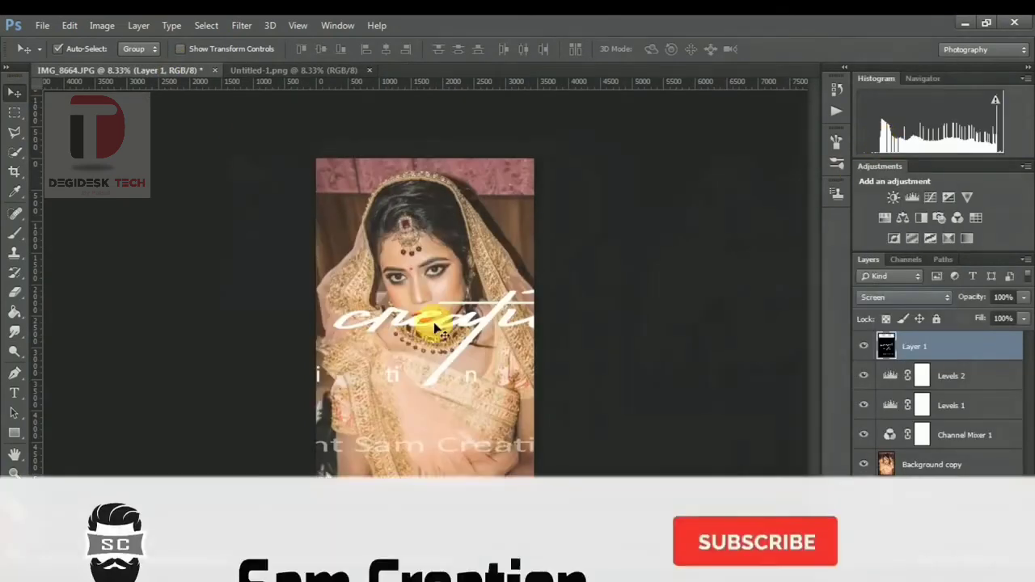
key(ctrl+t)
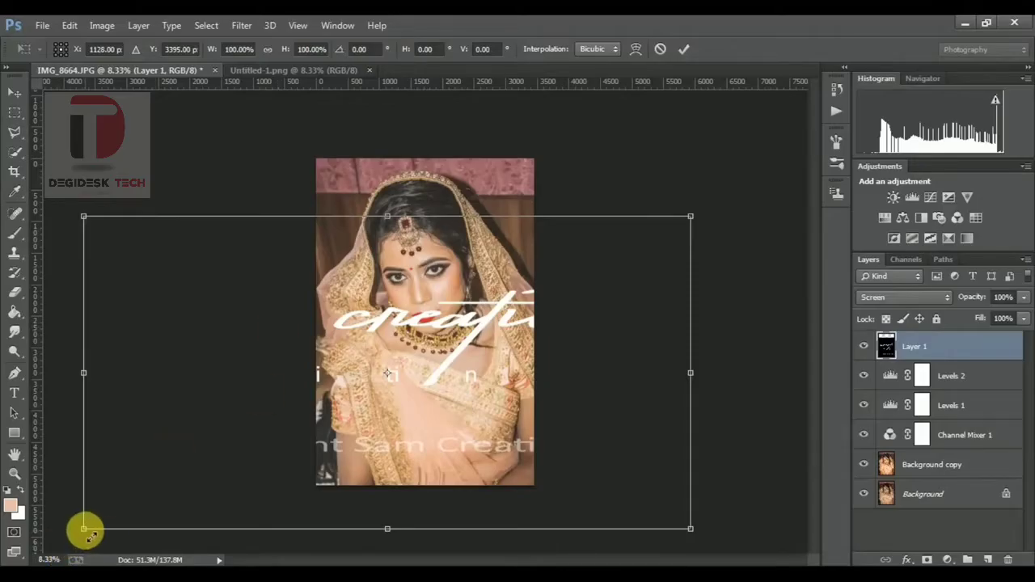
Shrink and move the watermark, then step backward and forward to return to Levels 2
drag(87, 533, 654, 251)
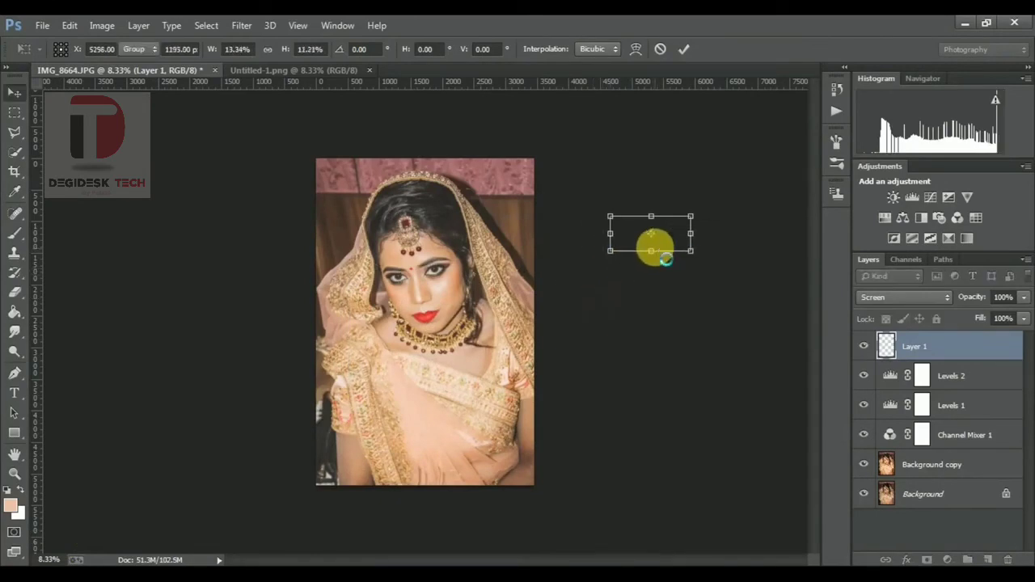
key(Return)
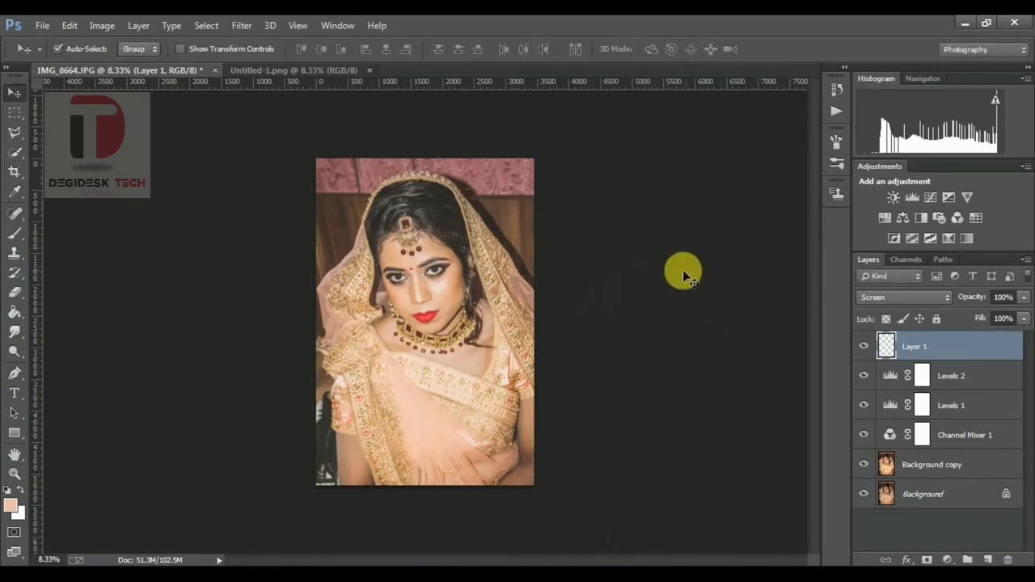
drag(638, 232, 568, 275)
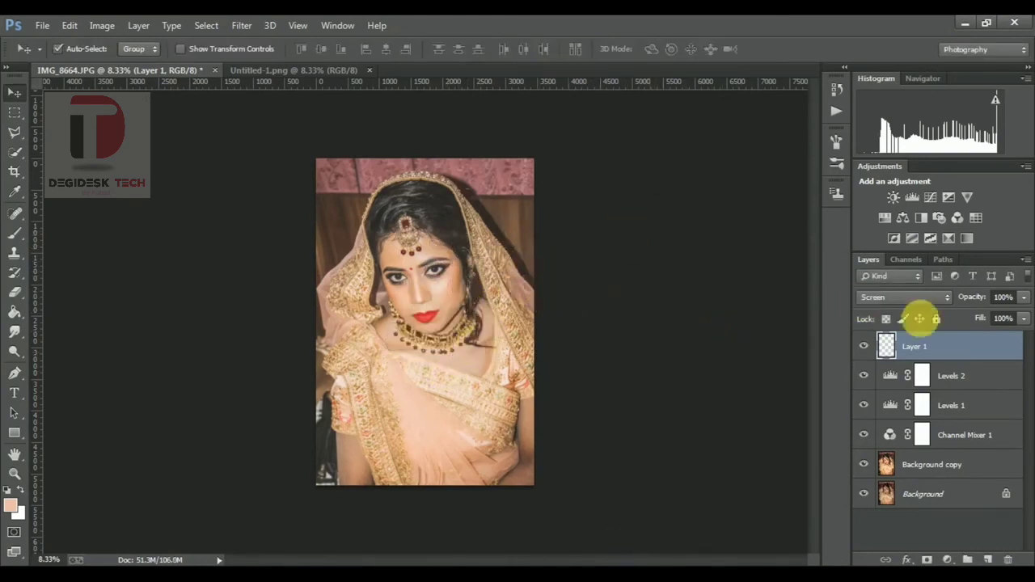
drag(617, 243, 606, 240)
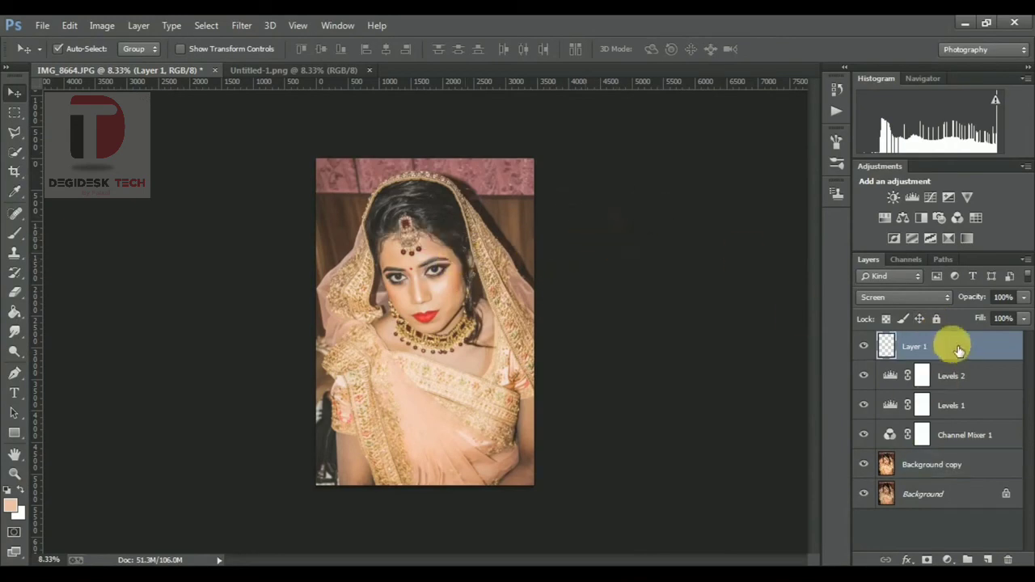
key(ctrl+alt+z)
key(ctrl+alt+z)
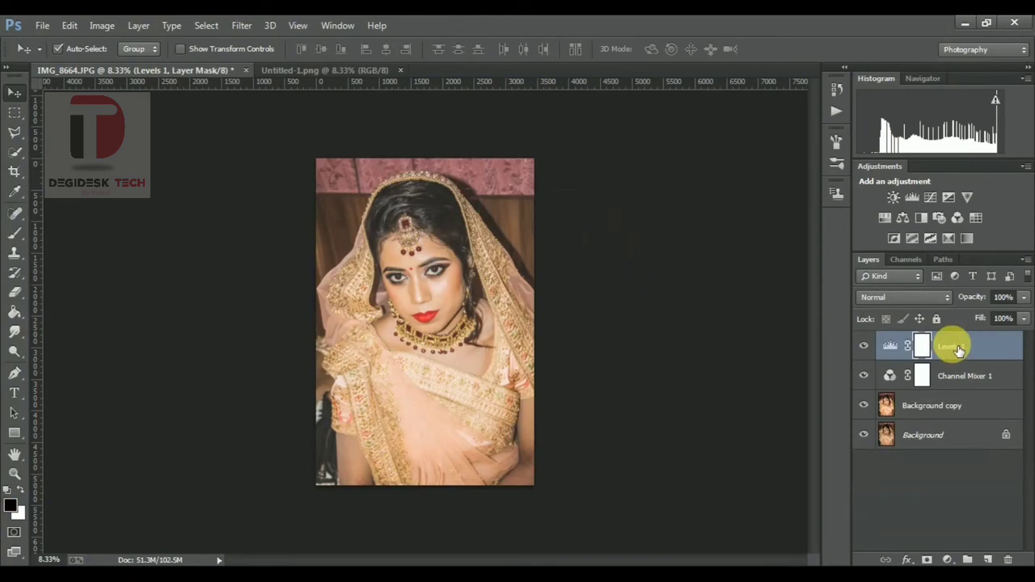
key(ctrl+shift+z)
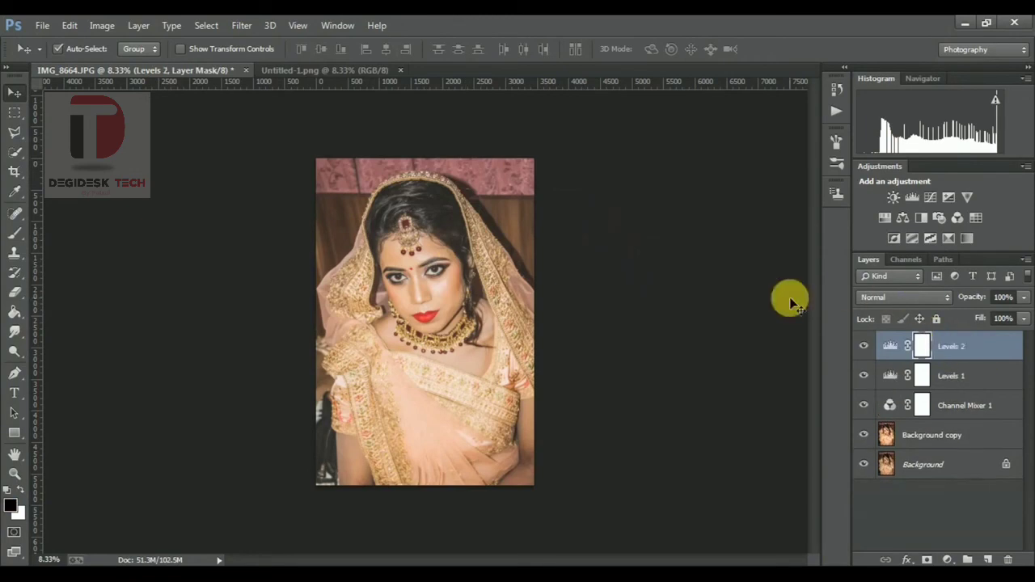
Copy the logo from Untitled-1.png onto IMG_8664 and scale it to about 22% near the bottom
click(328, 73)
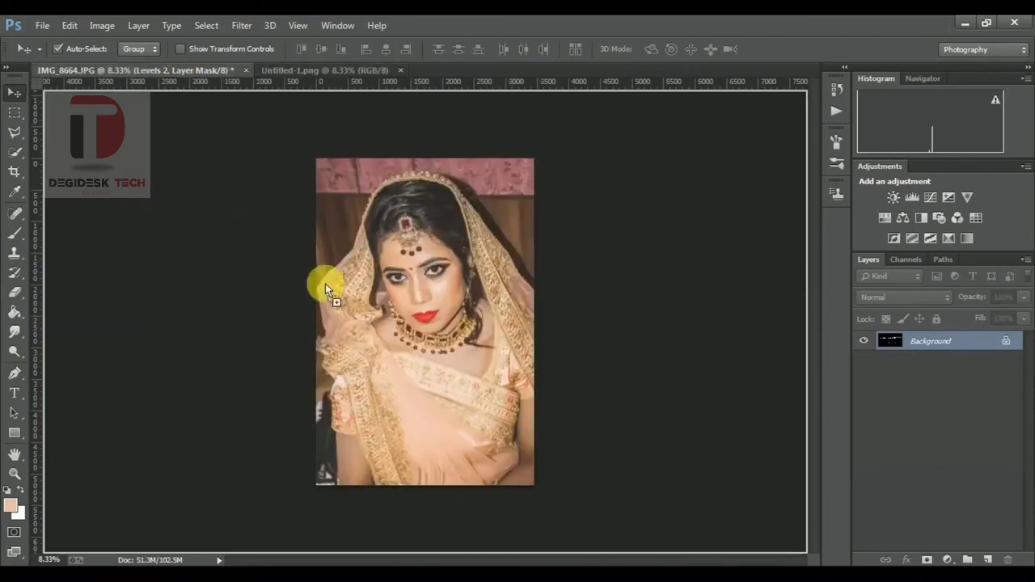
drag(179, 79, 326, 284)
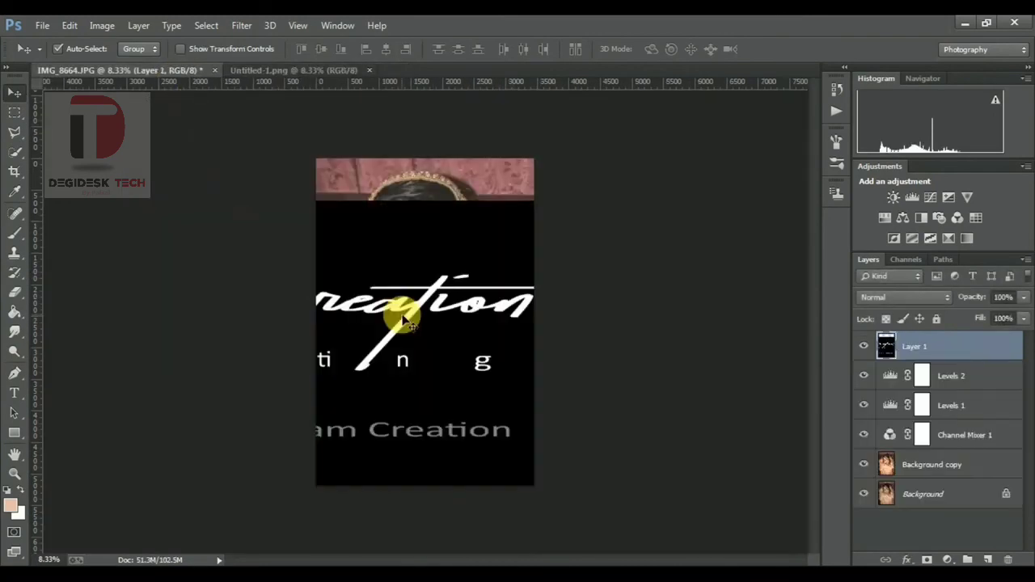
key(ctrl+t)
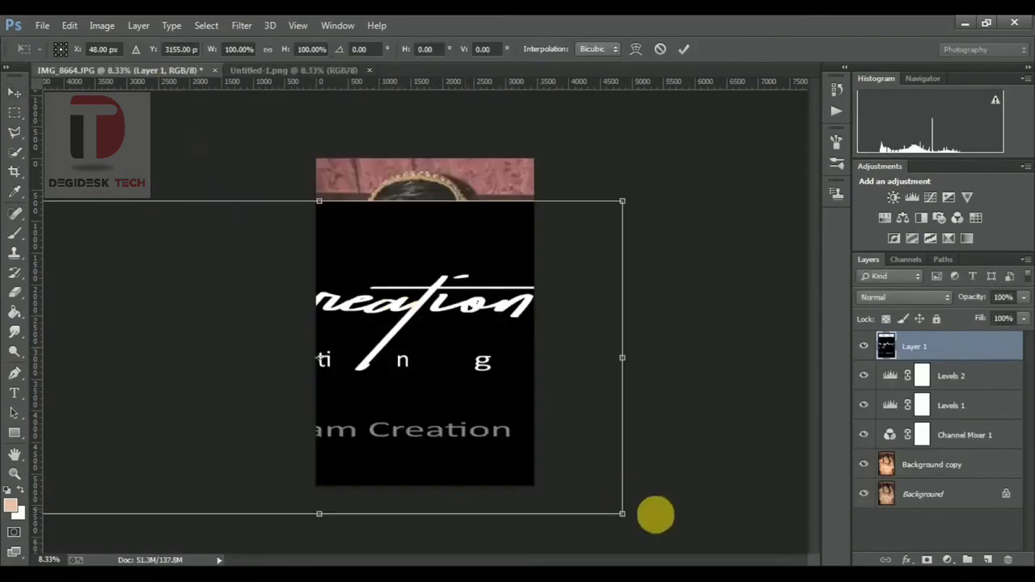
drag(625, 512, 466, 397)
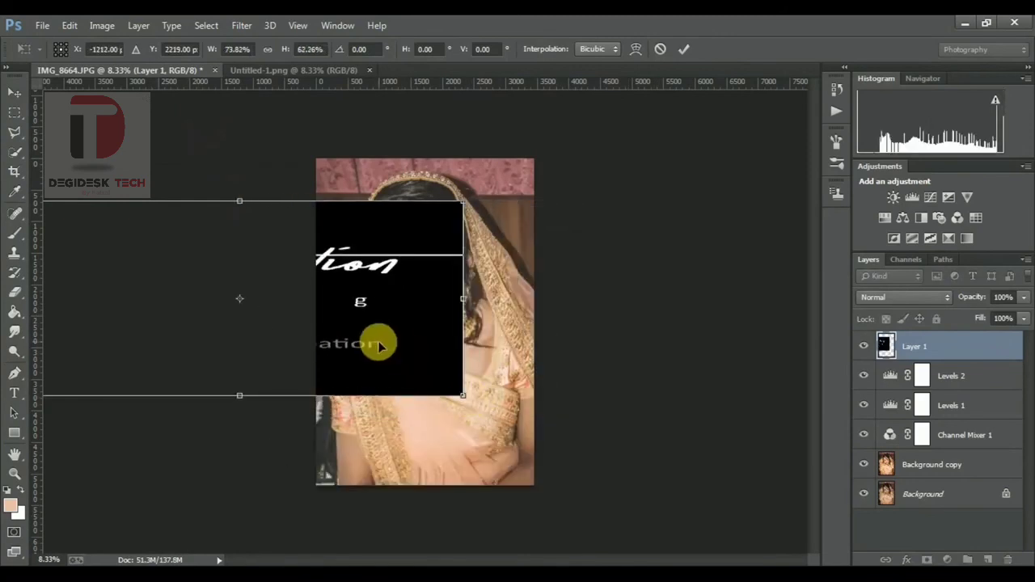
drag(377, 343, 669, 410)
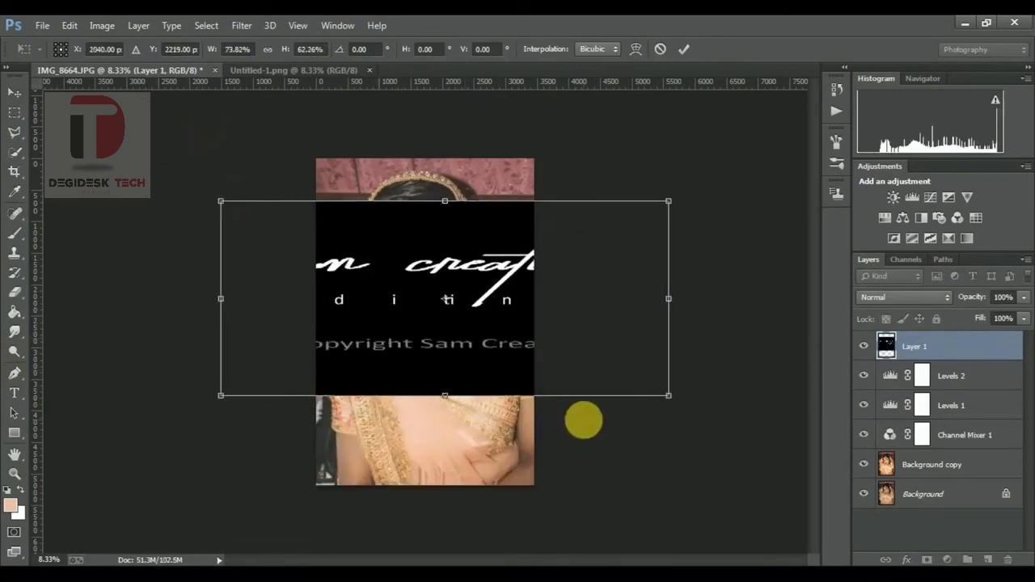
mouse_move(453, 327)
mouse_down()
mouse_move(354, 278)
mouse_move(444, 431)
mouse_up()
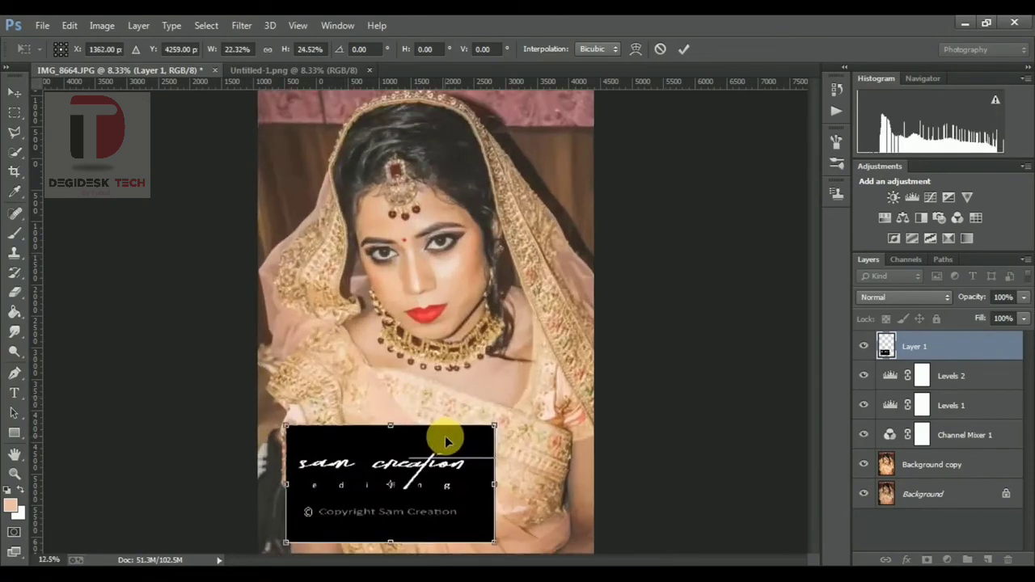
Zoom out and squash the watermark to 20% height
scroll(445, 436, up, 4)
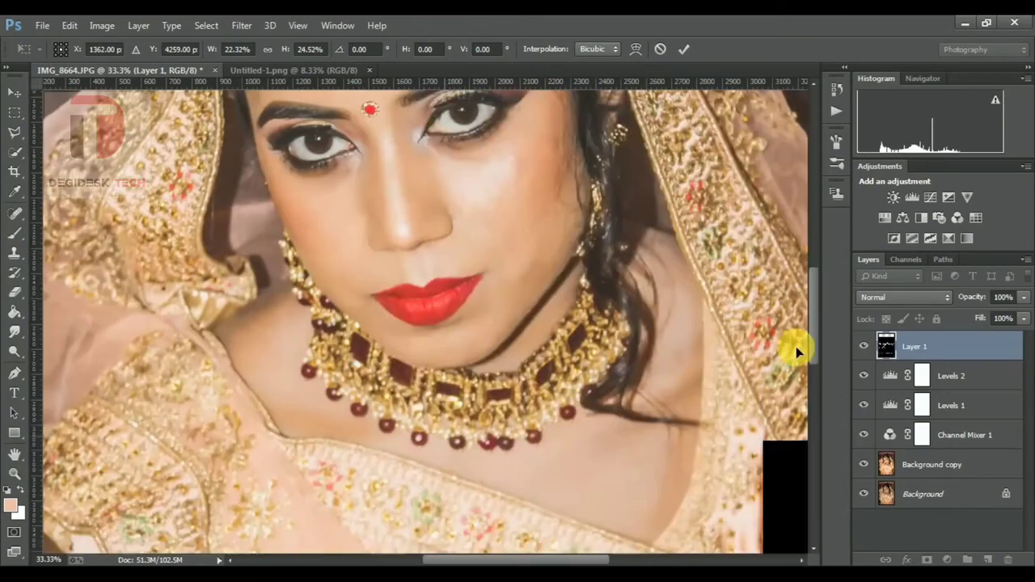
drag(814, 328, 827, 398)
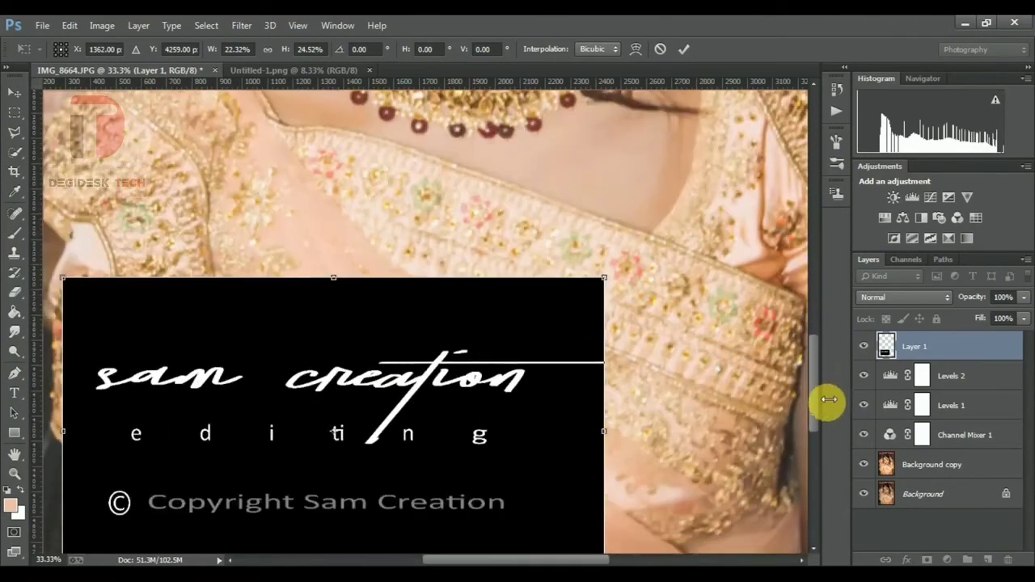
key(ctrl+minus)
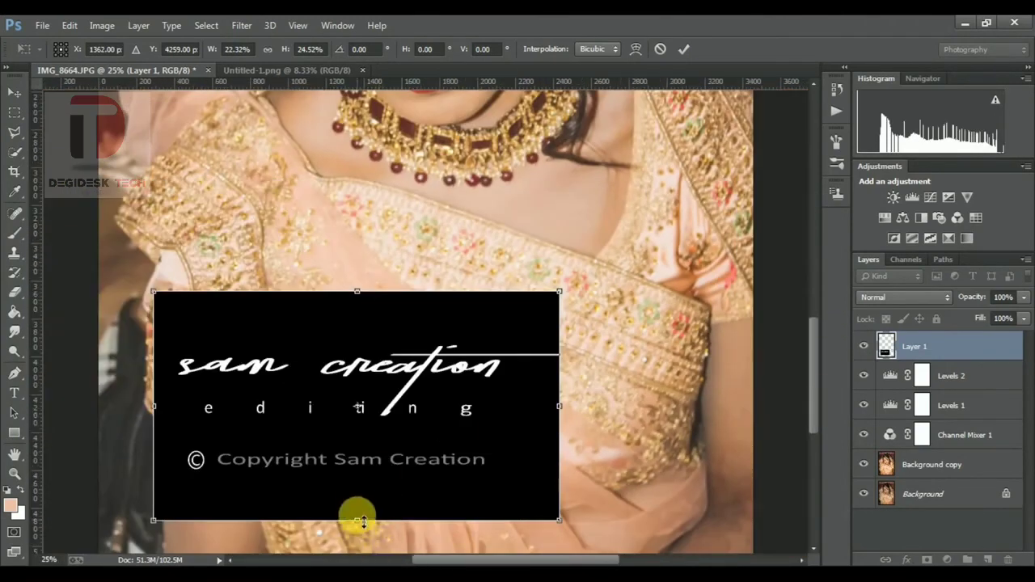
drag(364, 524, 364, 483)
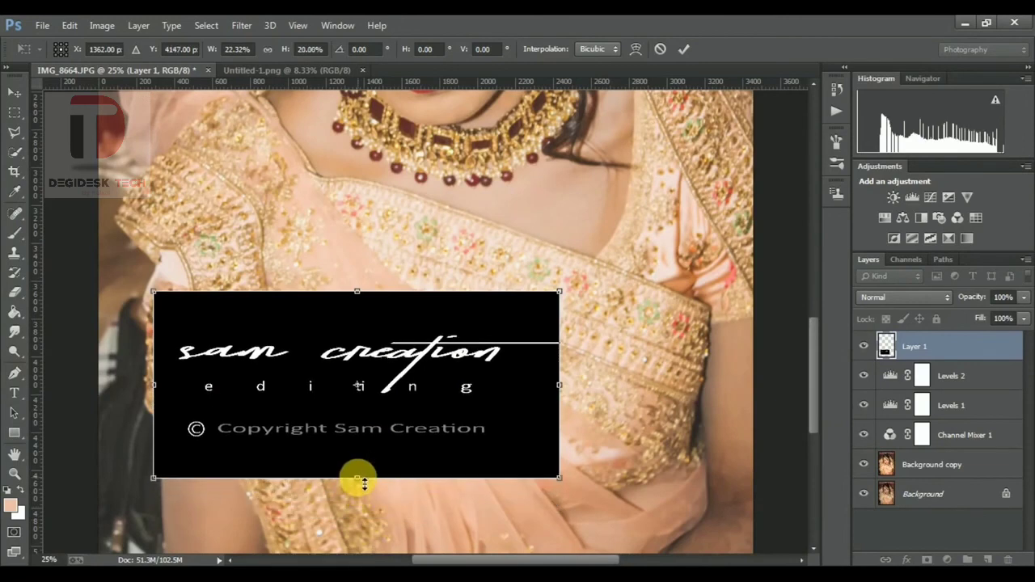
Try Screen, Overlay, Color Dodge and Lighten blend modes on the watermark layer
click(922, 298)
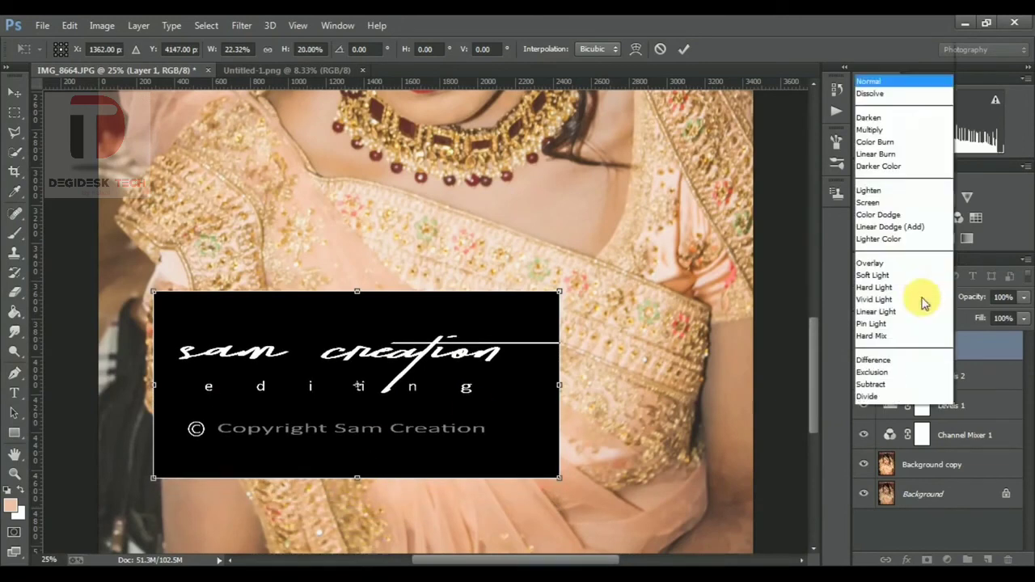
click(894, 143)
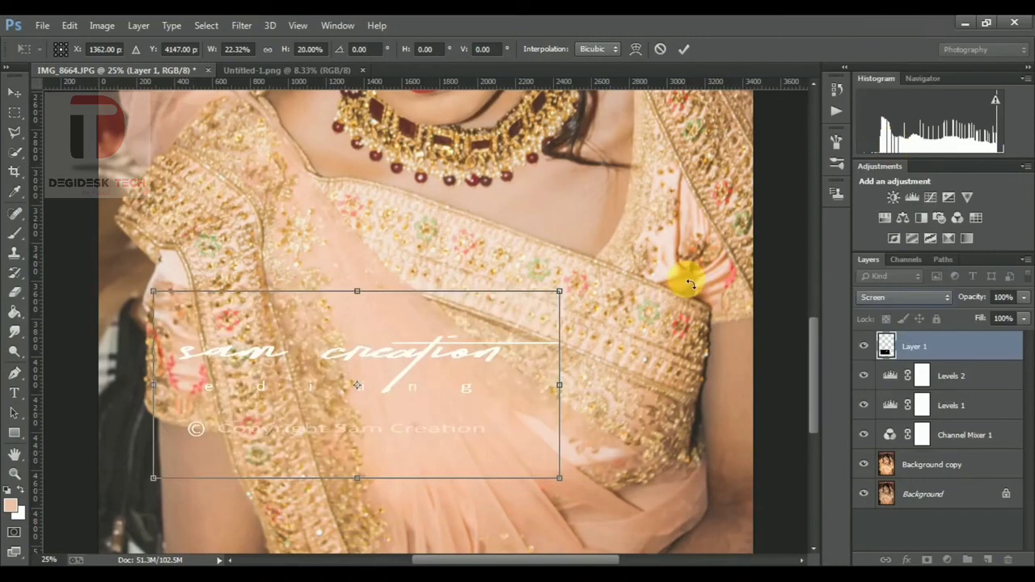
click(873, 299)
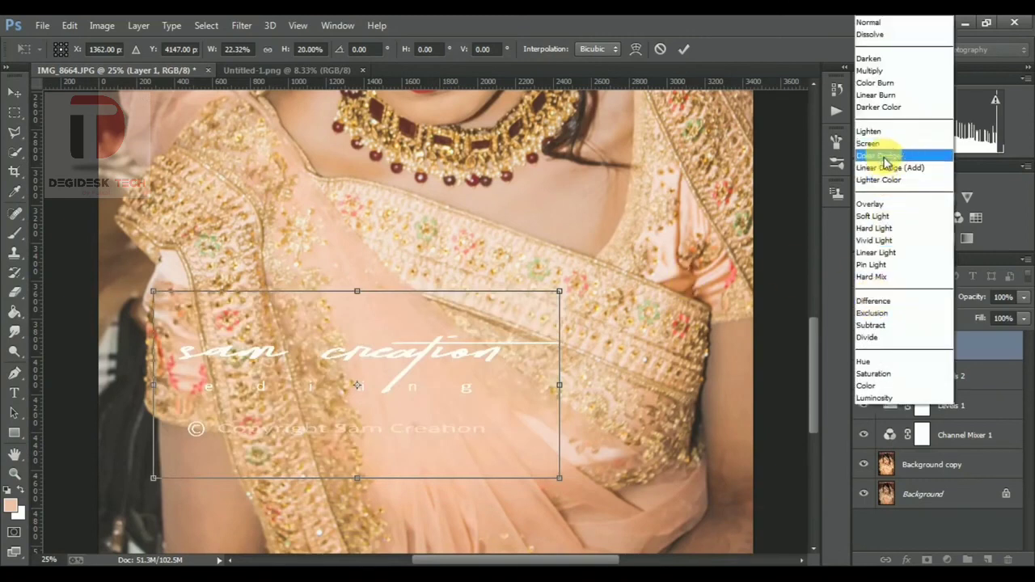
click(886, 204)
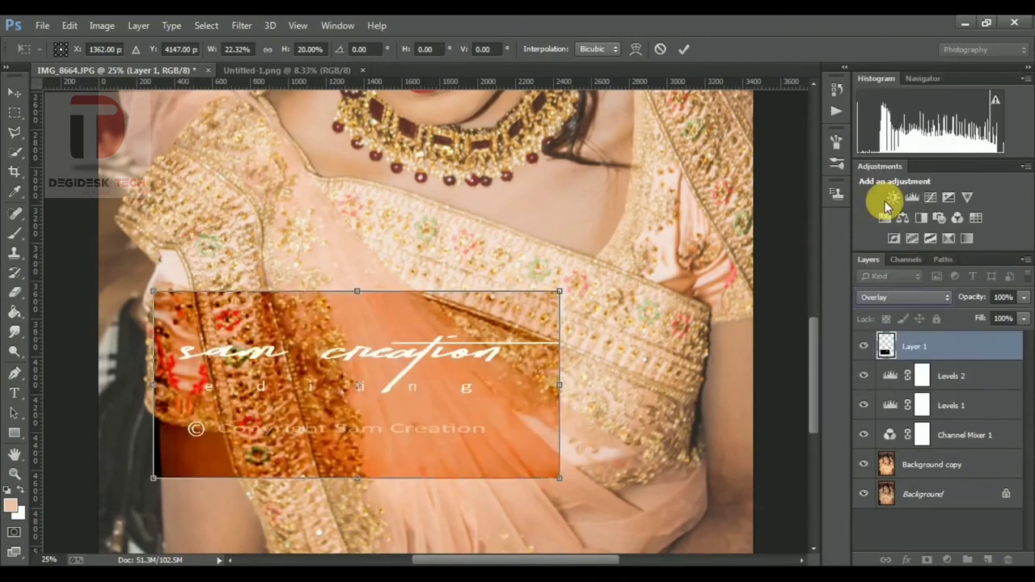
click(894, 298)
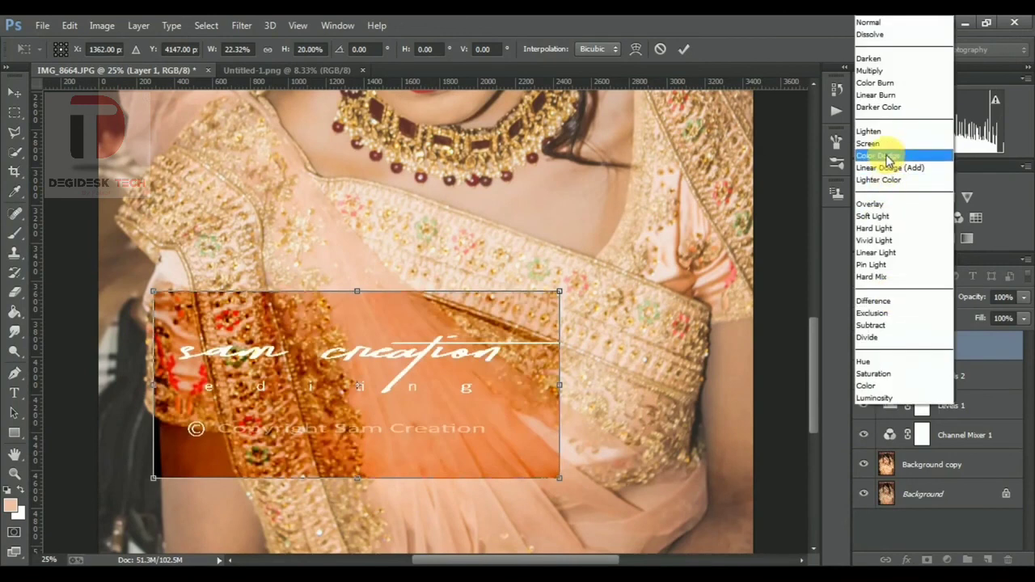
click(888, 162)
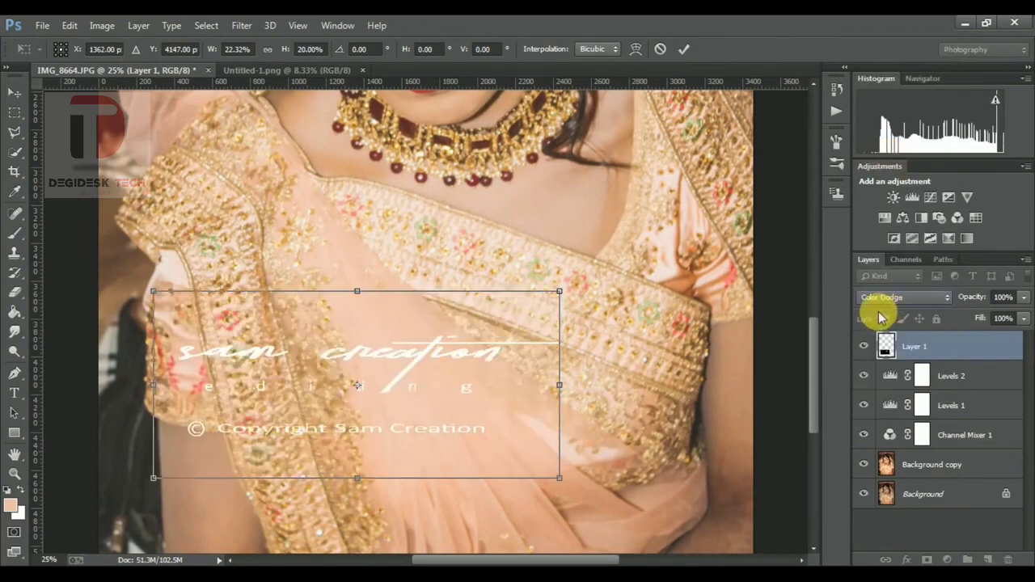
click(881, 297)
click(870, 131)
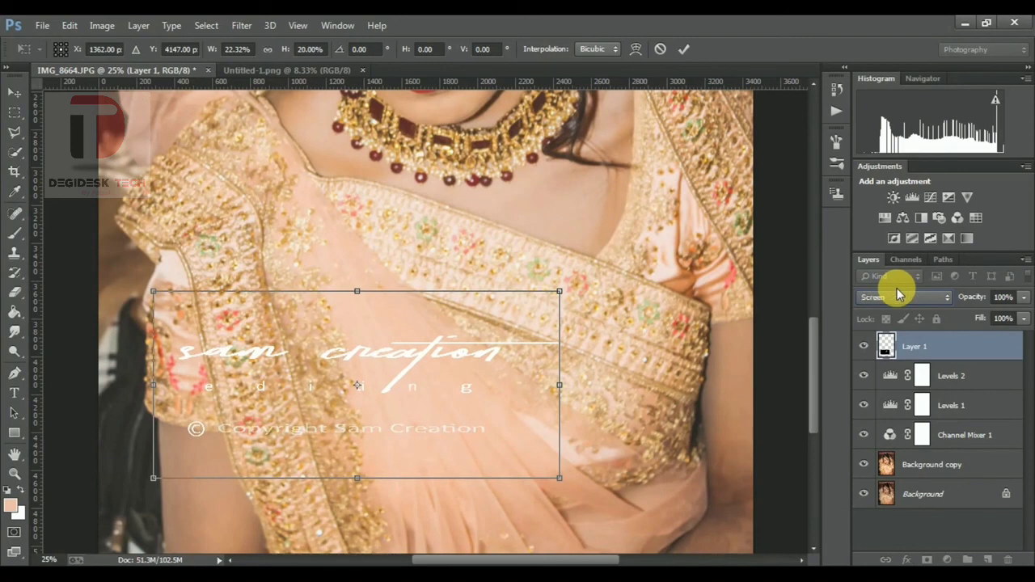
Commit the watermark transform, zoom out, and nudge the watermark across the portrait
click(683, 50)
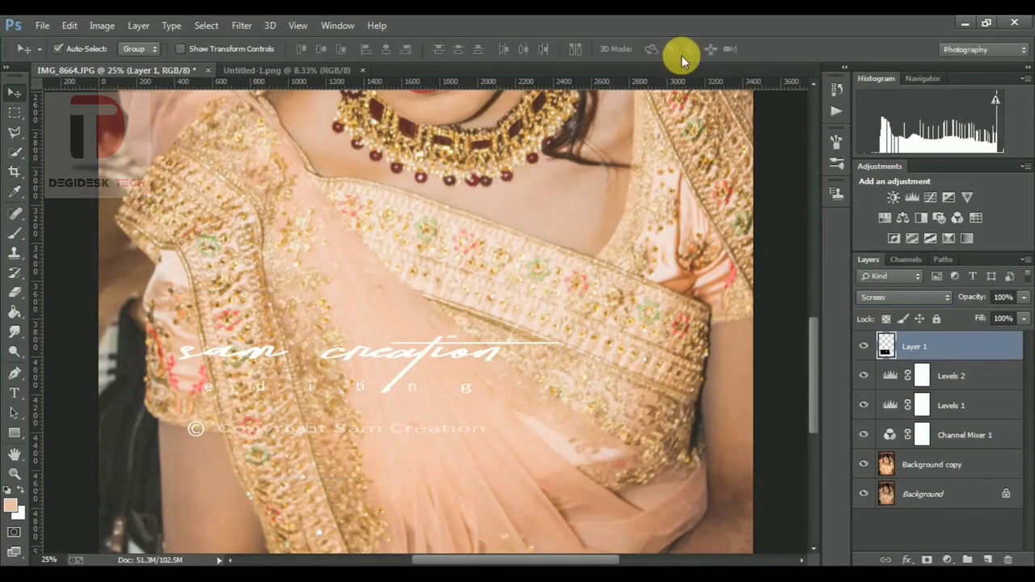
key(ctrl+minus)
key(ctrl+minus)
key(ctrl+minus)
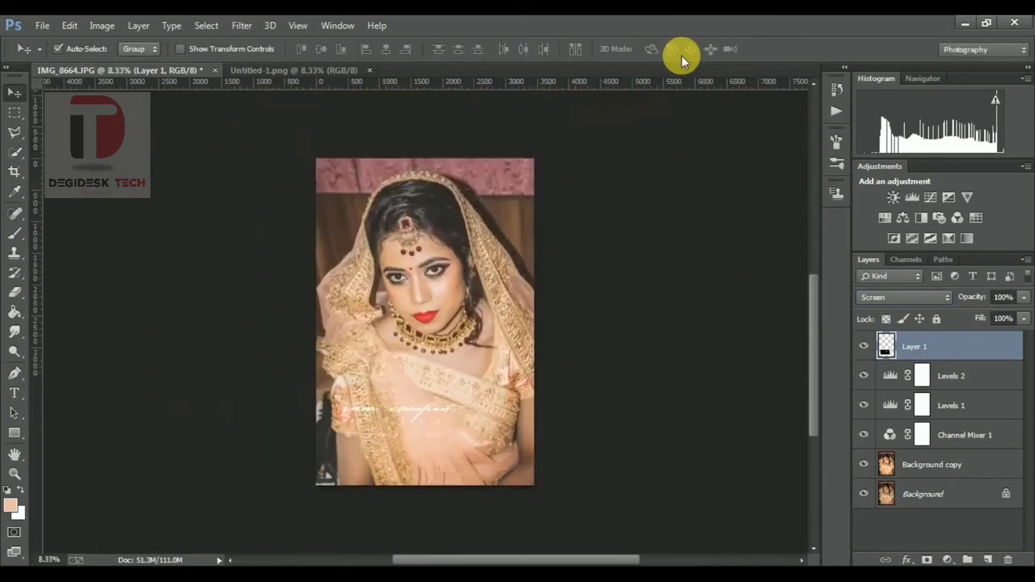
mouse_move(421, 419)
mouse_down()
mouse_move(455, 420)
mouse_move(407, 404)
mouse_up()
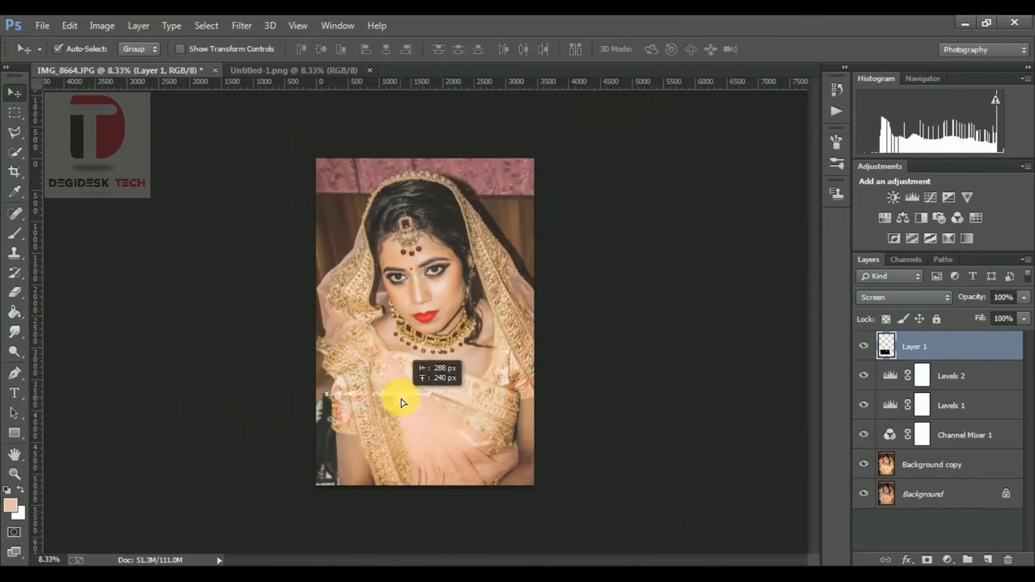